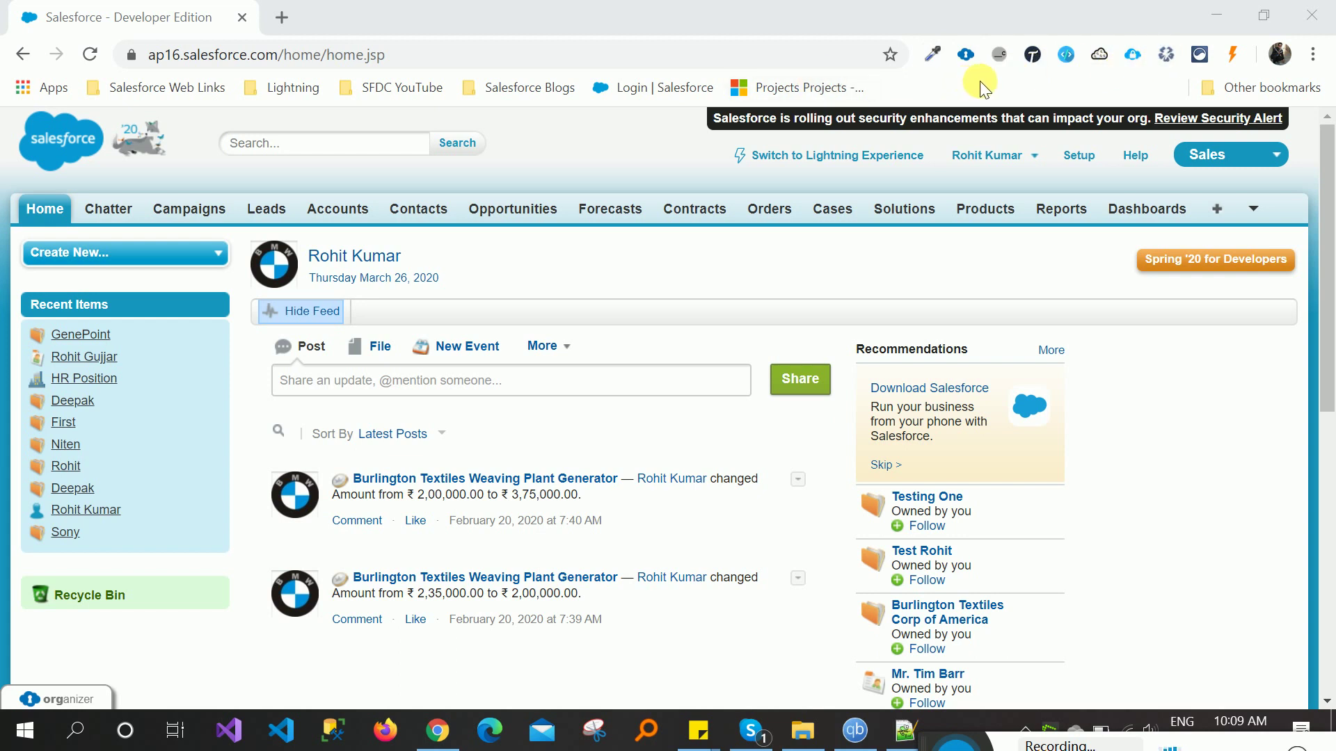
- Open Chrome's Extensions management page in a new tab via More tools > Extensions
left_click(286, 17)
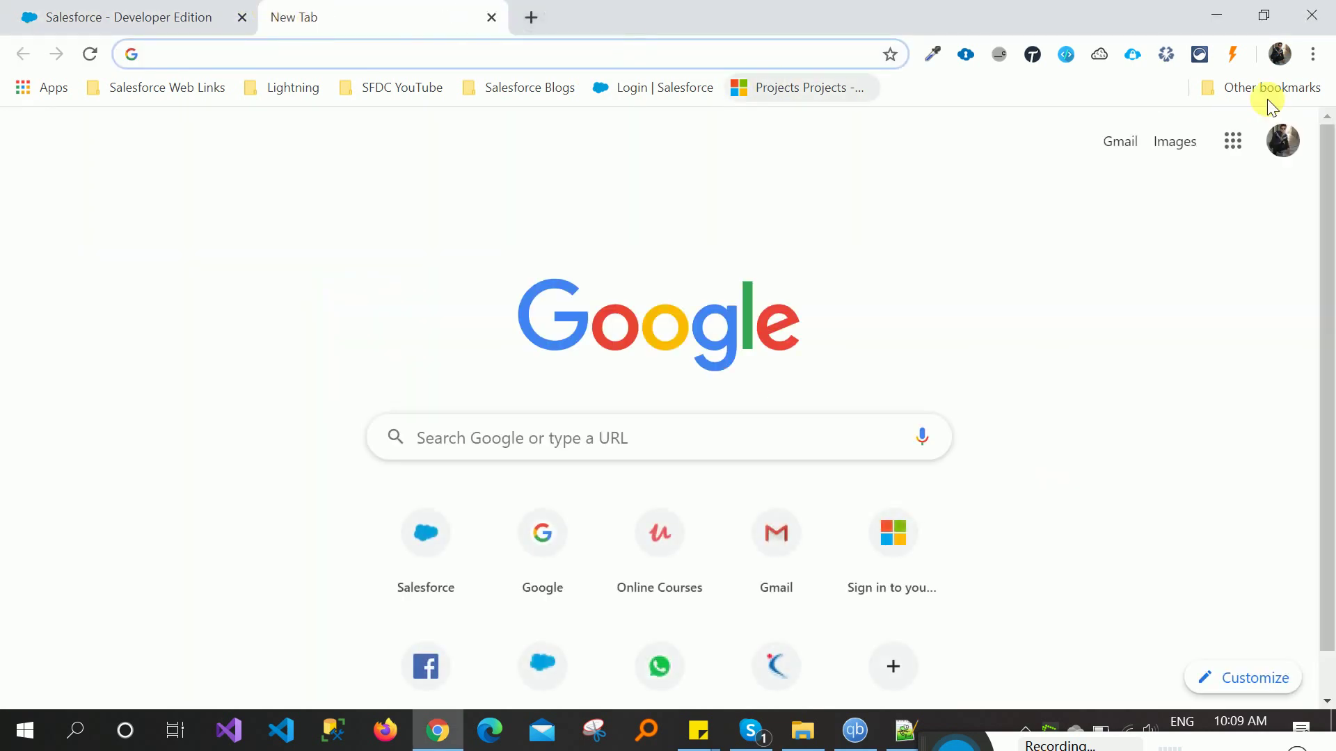
left_click(1313, 54)
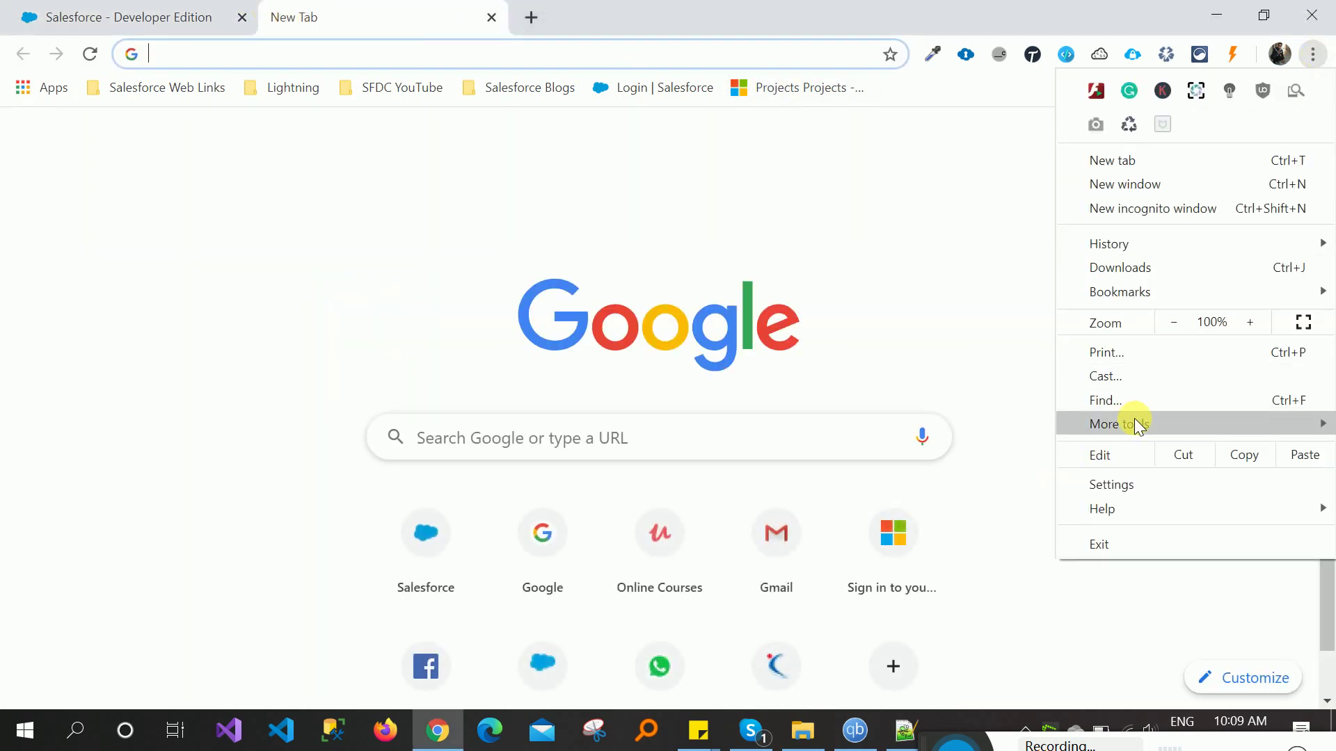
mouse_move(1132, 425)
left_click(817, 508)
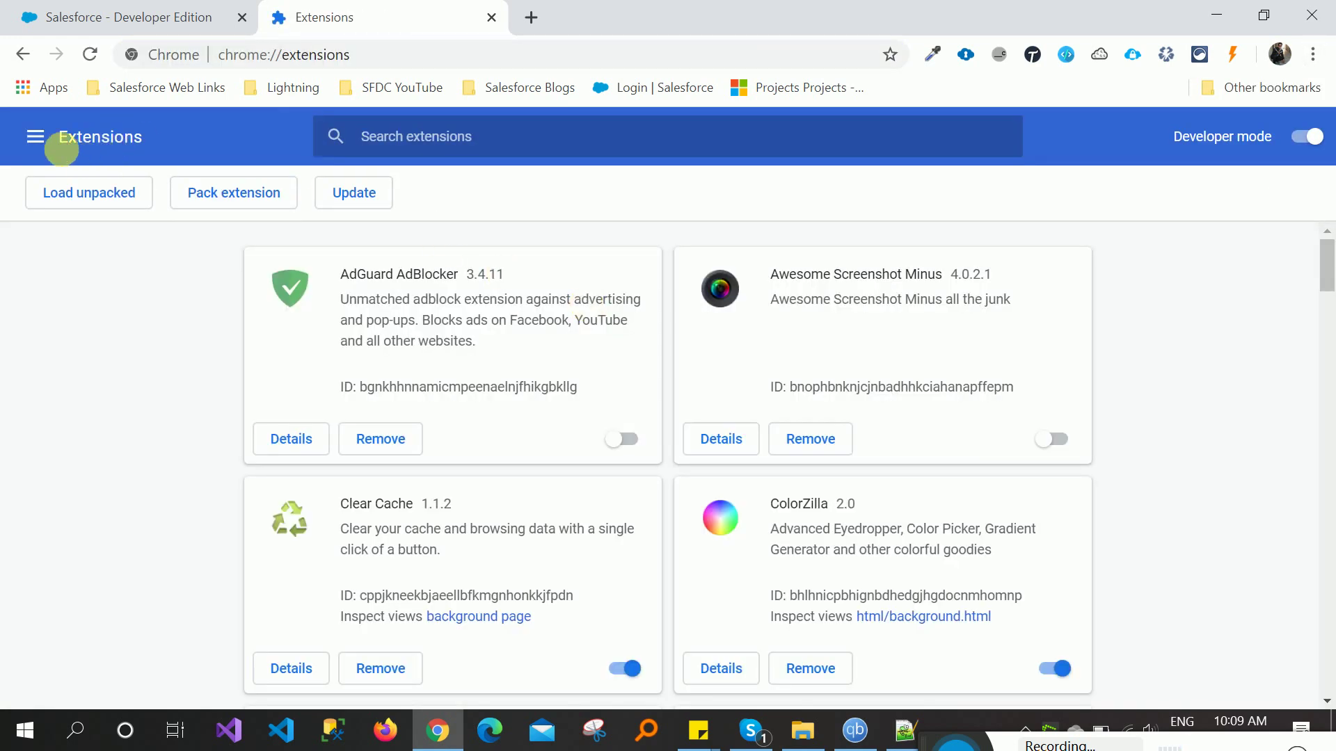
- Search the Chrome Web Store for 'ORGanizer for Salesforce', pasting the name copied from Notepad++
left_click(35, 146)
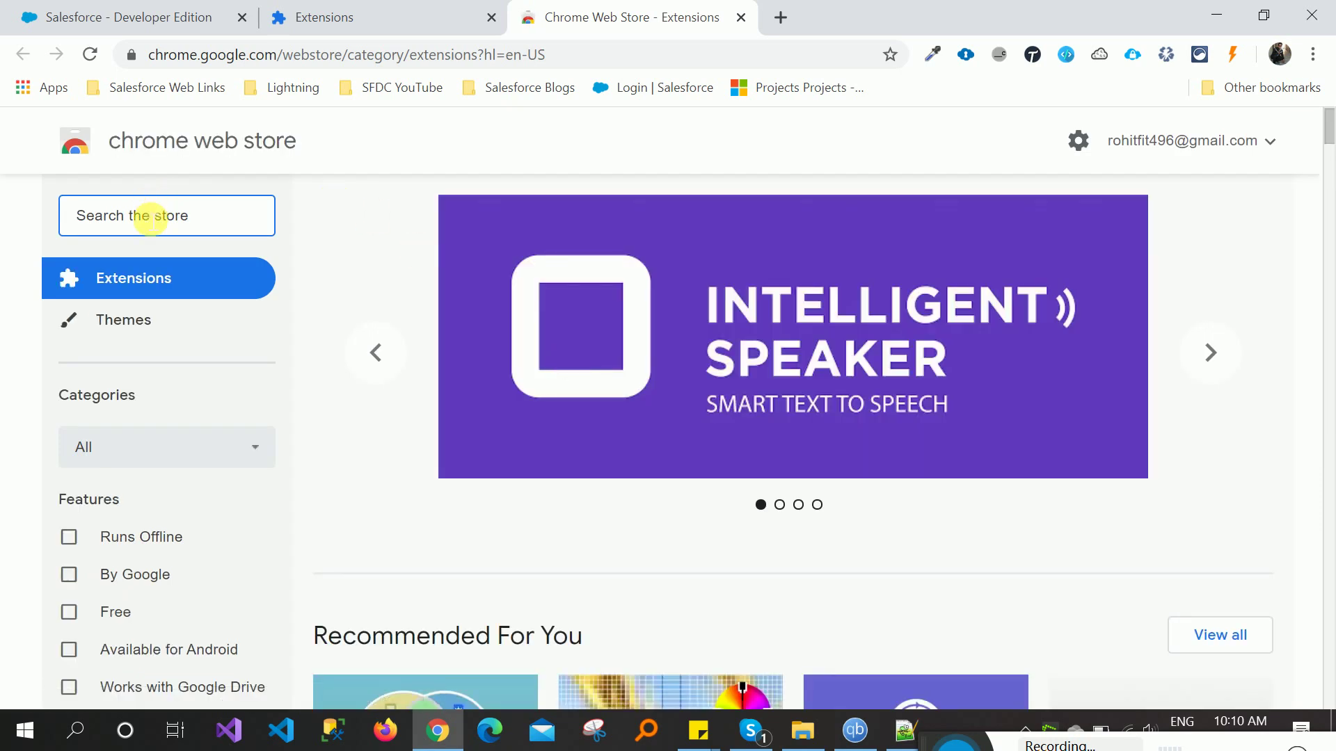
key("alt+Tab")
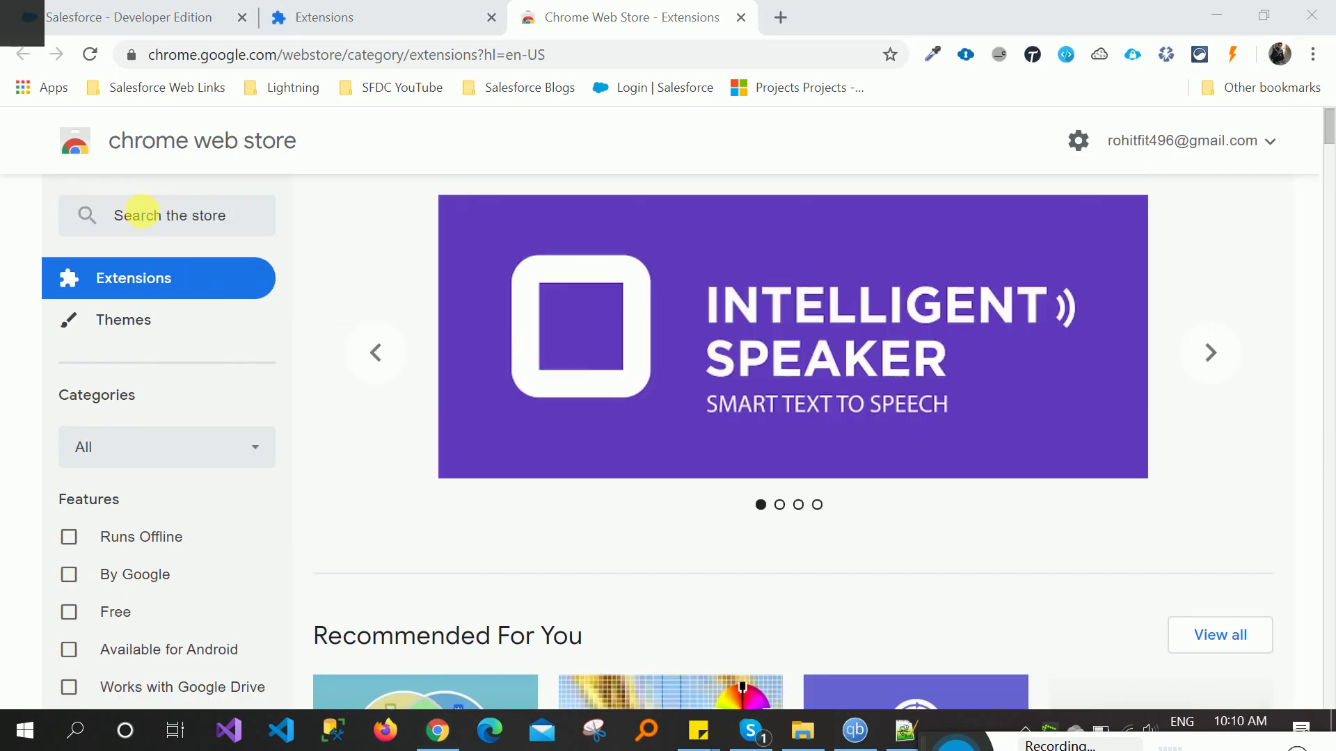
key("alt+Tab")
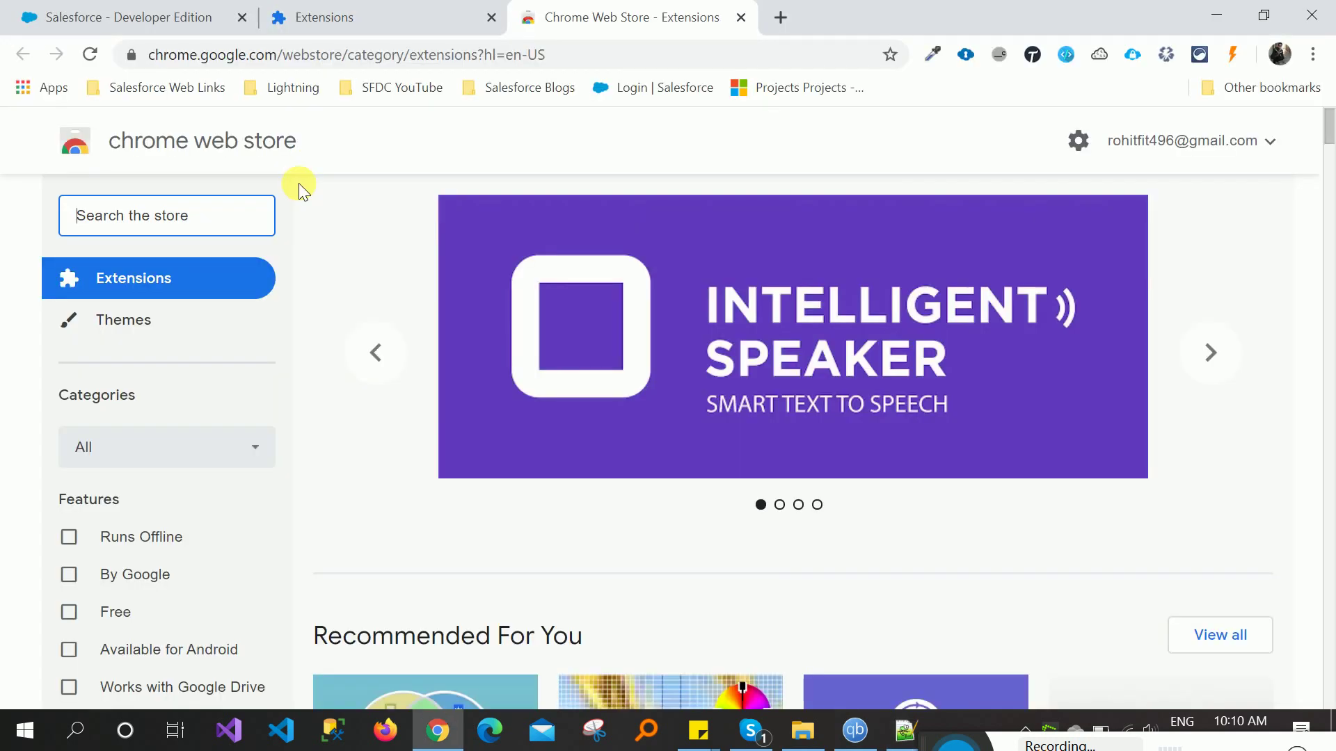
type("ORGanizer for Salesforce")
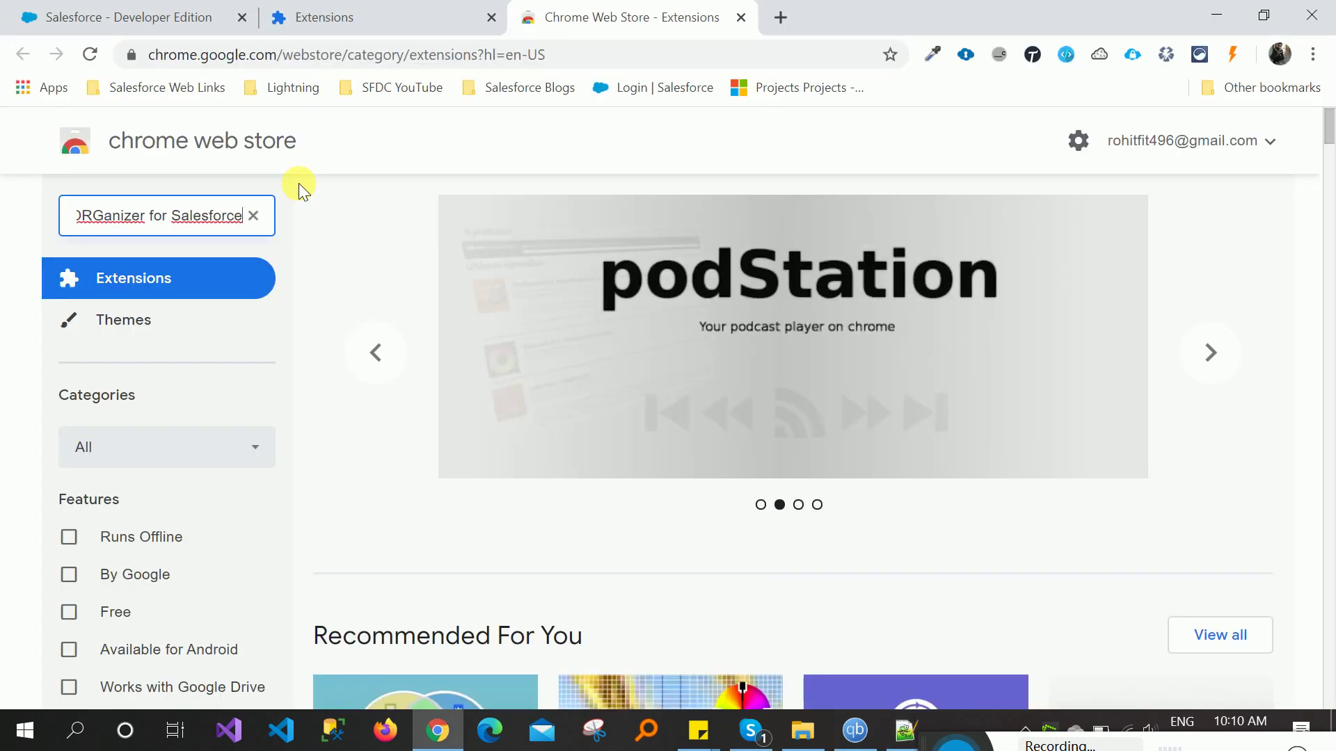
key("Return")
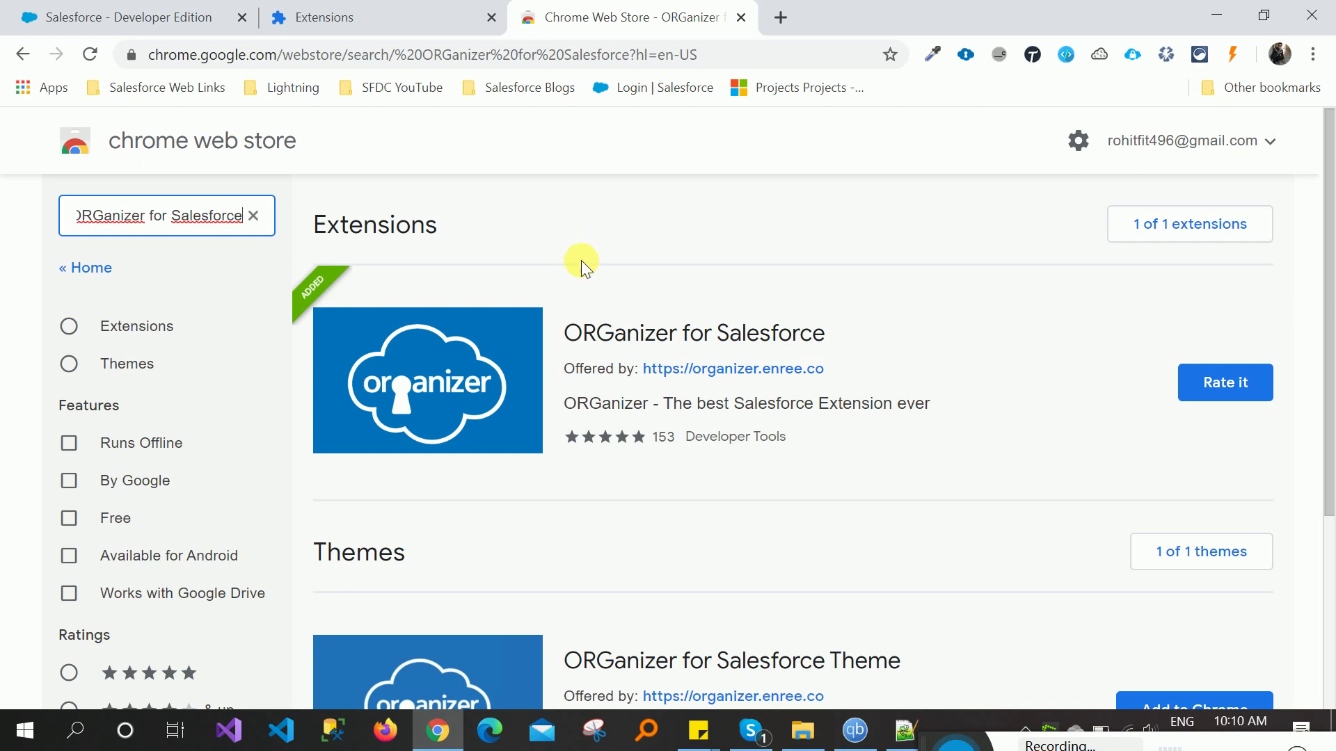
left_click(479, 349)
- Close the Web Store tab and show ORGanizer's Logins list over the Salesforce home page
left_click(740, 18)
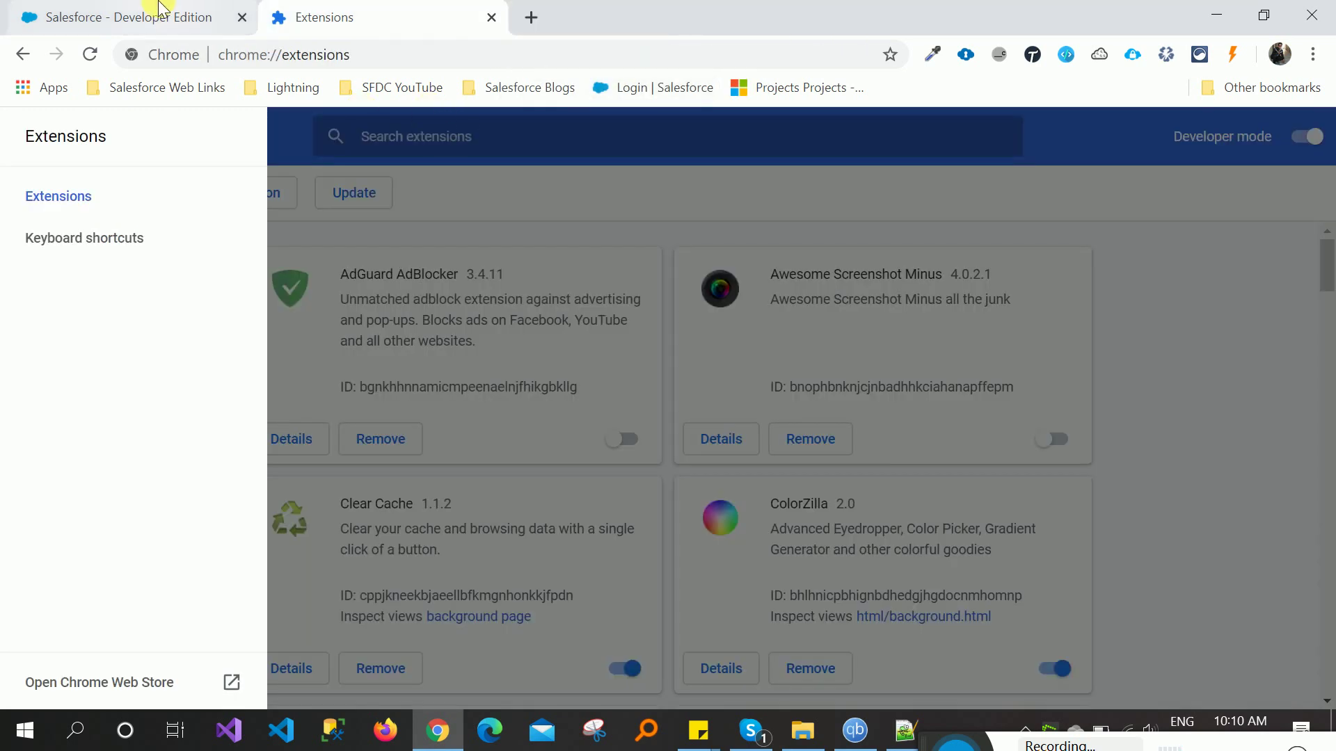
left_click(182, 18)
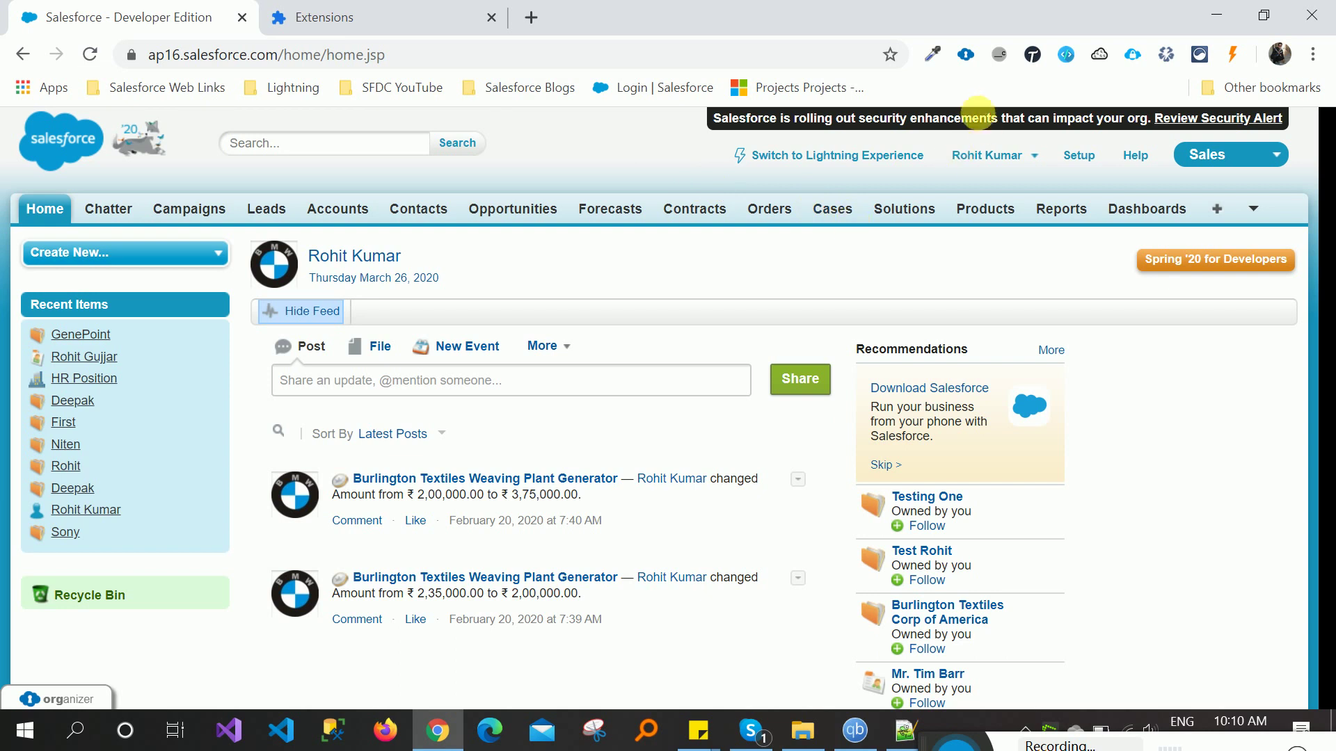
left_click(964, 55)
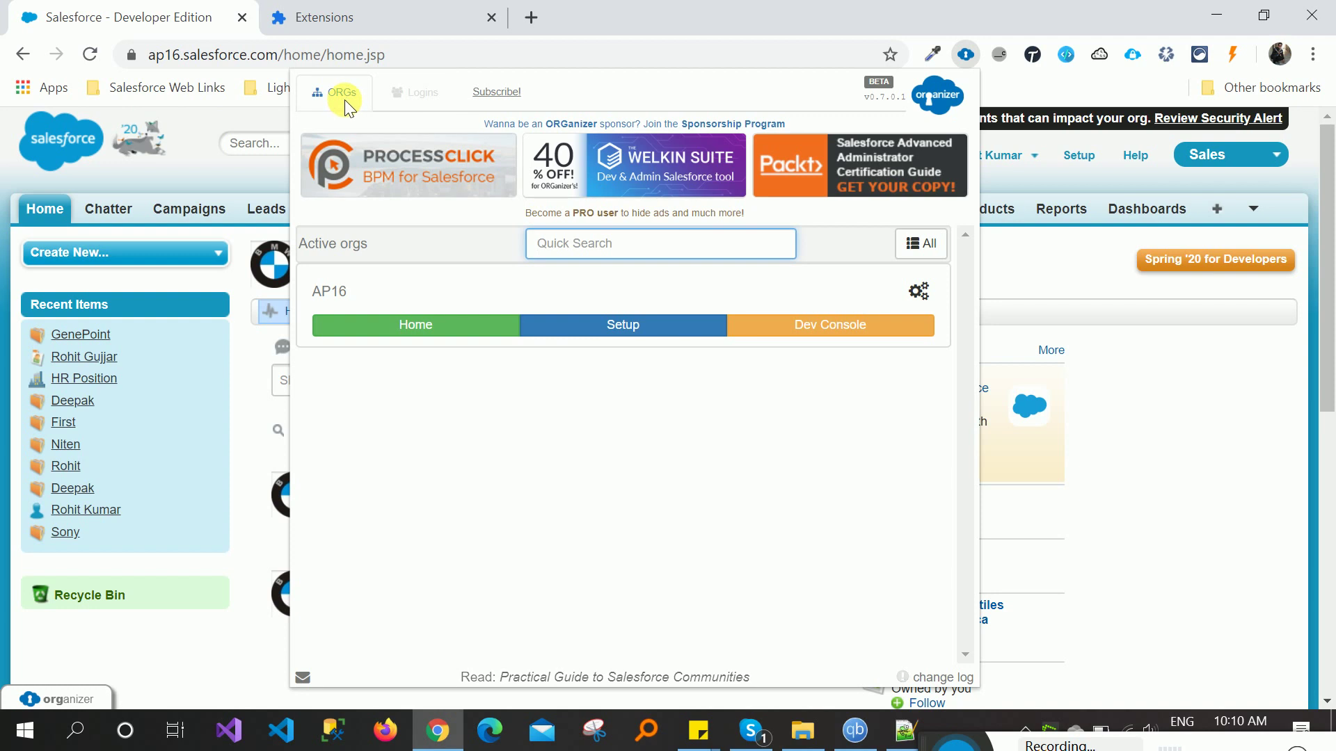
left_click(407, 104)
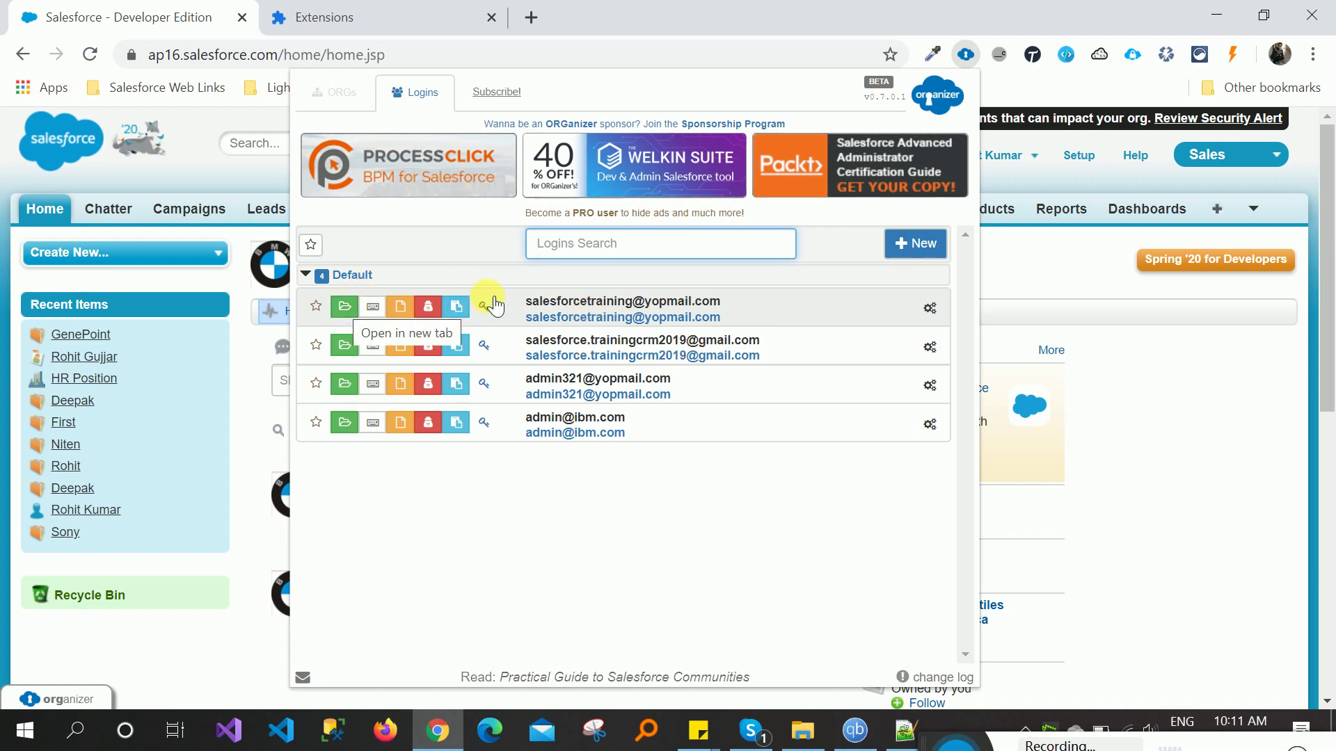
- Try the first saved login's new-tab login and Developer Console actions, closing each opened tab
left_click(346, 308)
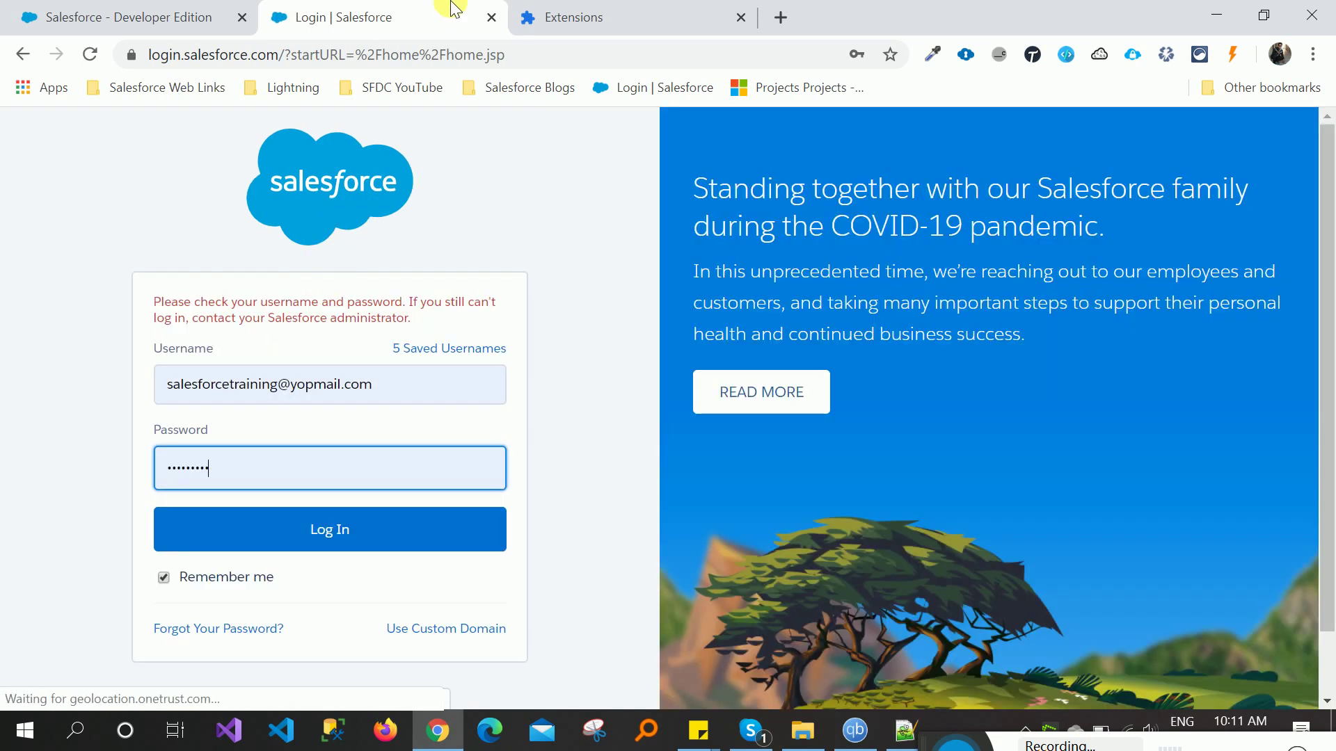
left_click(491, 17)
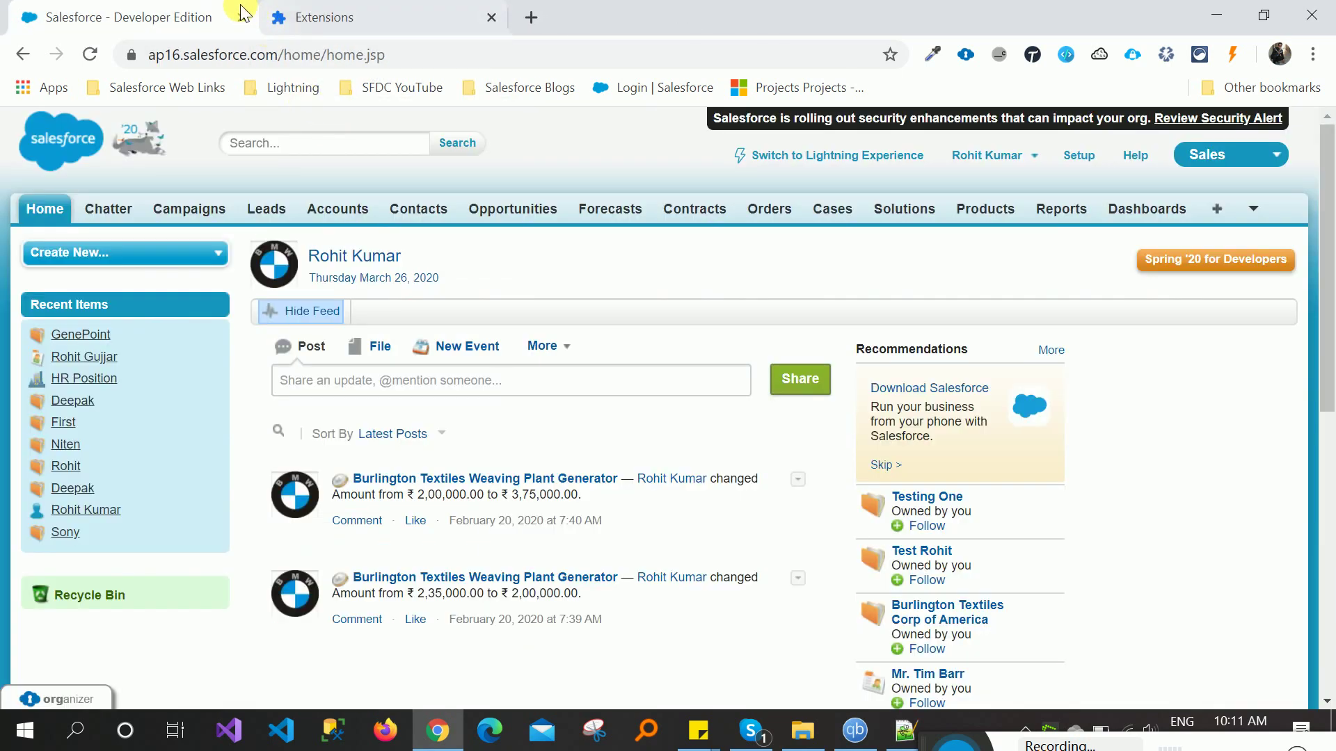
left_click(964, 55)
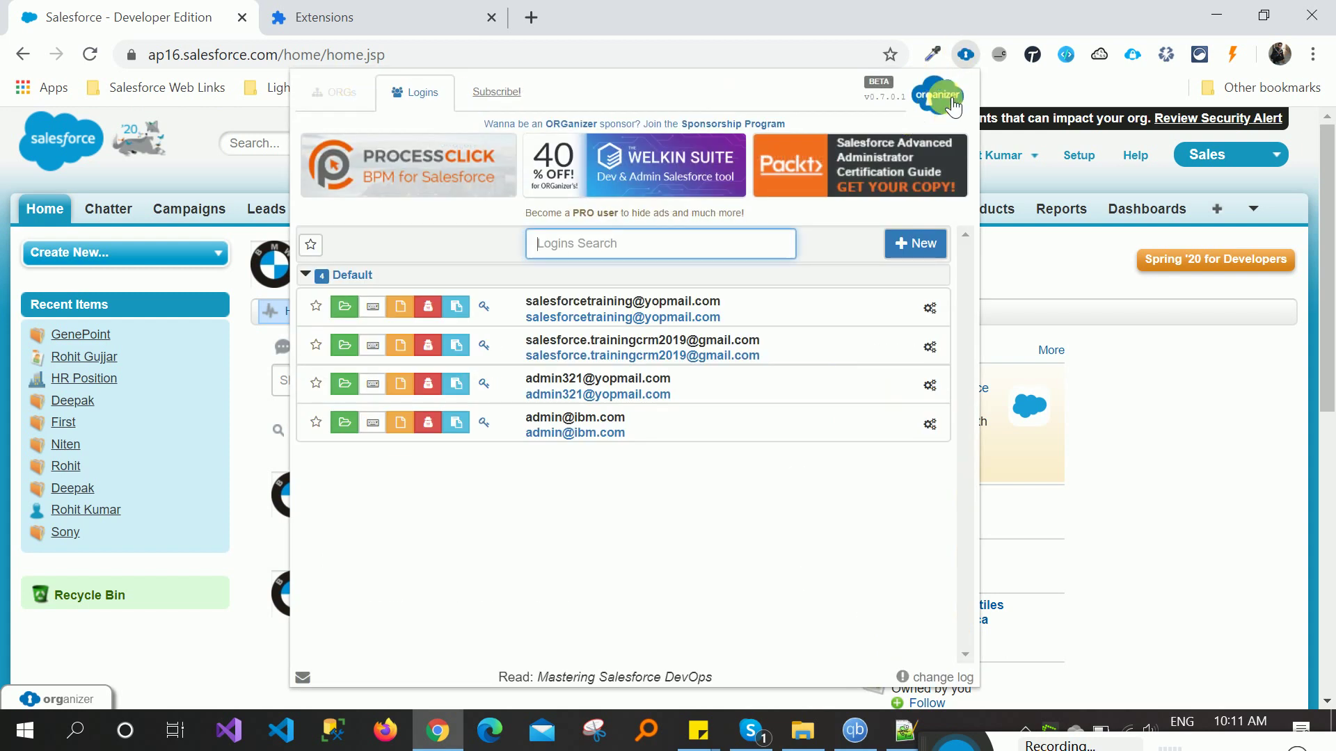
left_click(373, 308)
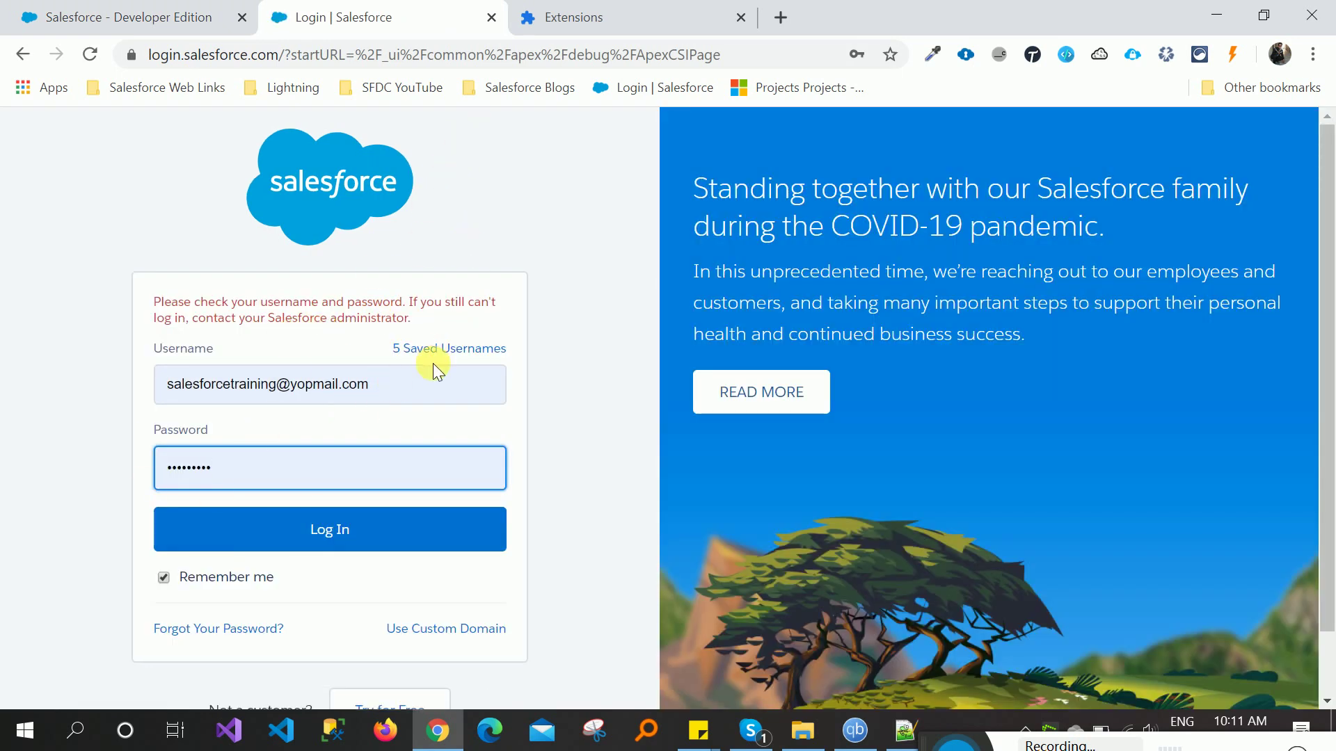
left_click(491, 16)
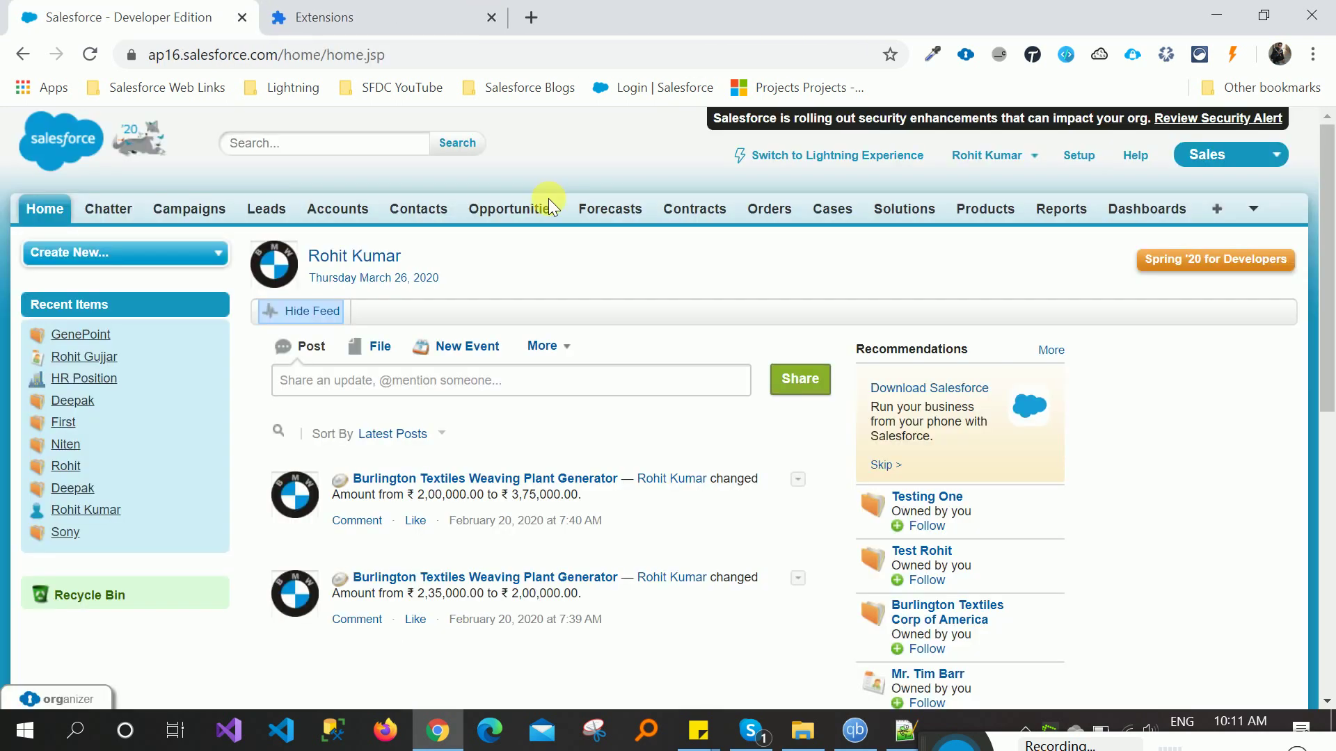
left_click(965, 56)
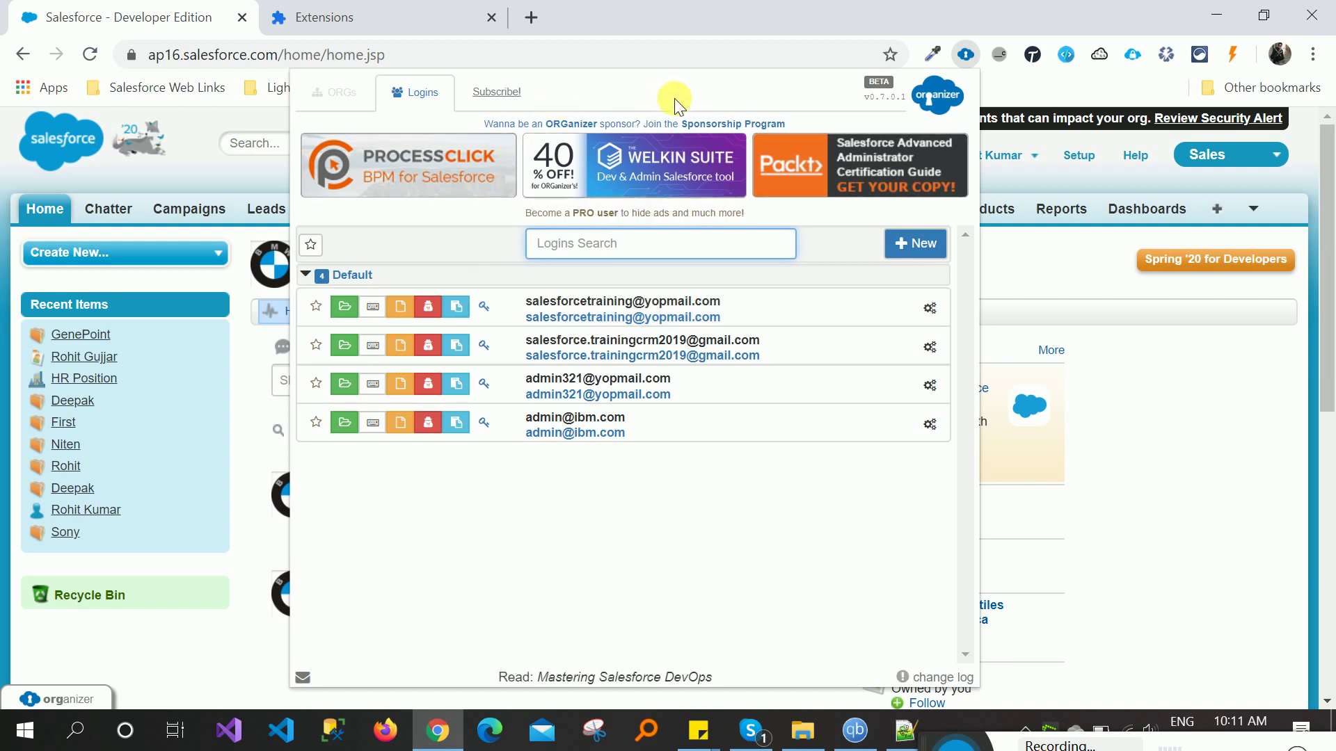
left_click(231, 502)
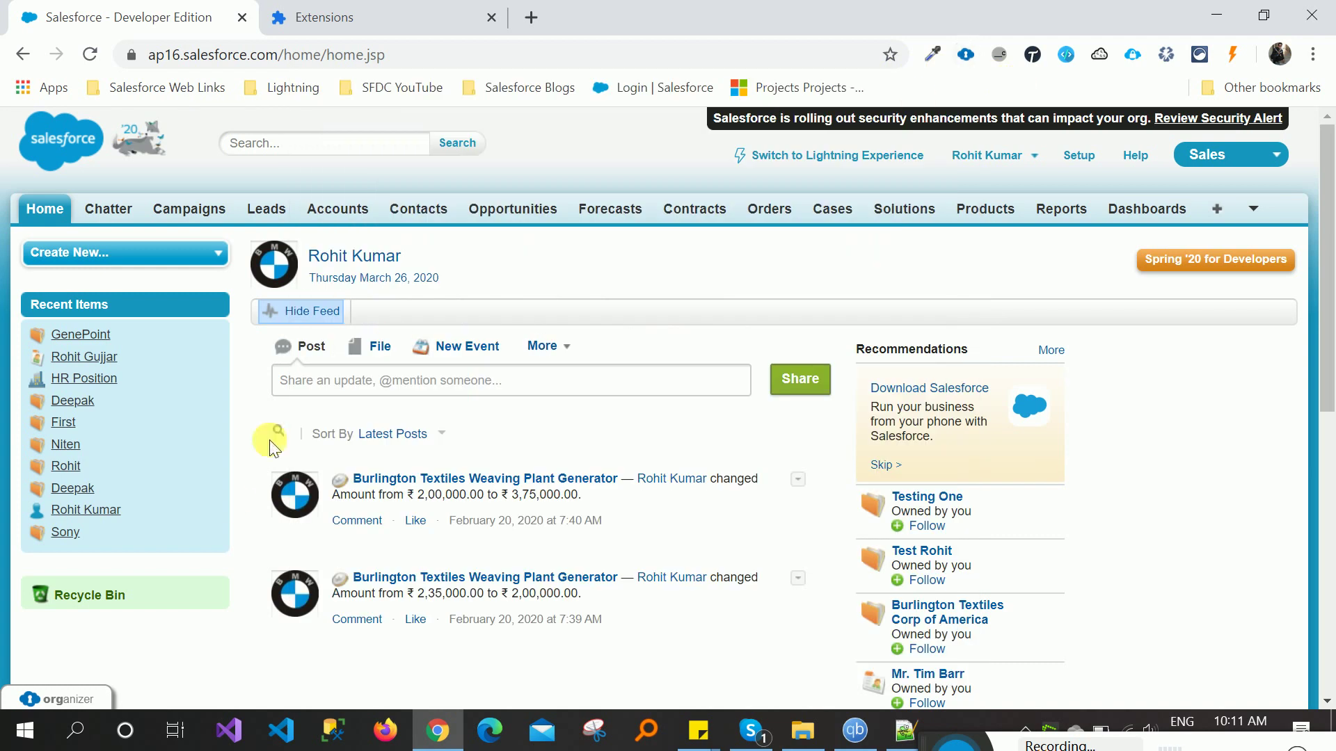
left_click(32, 702)
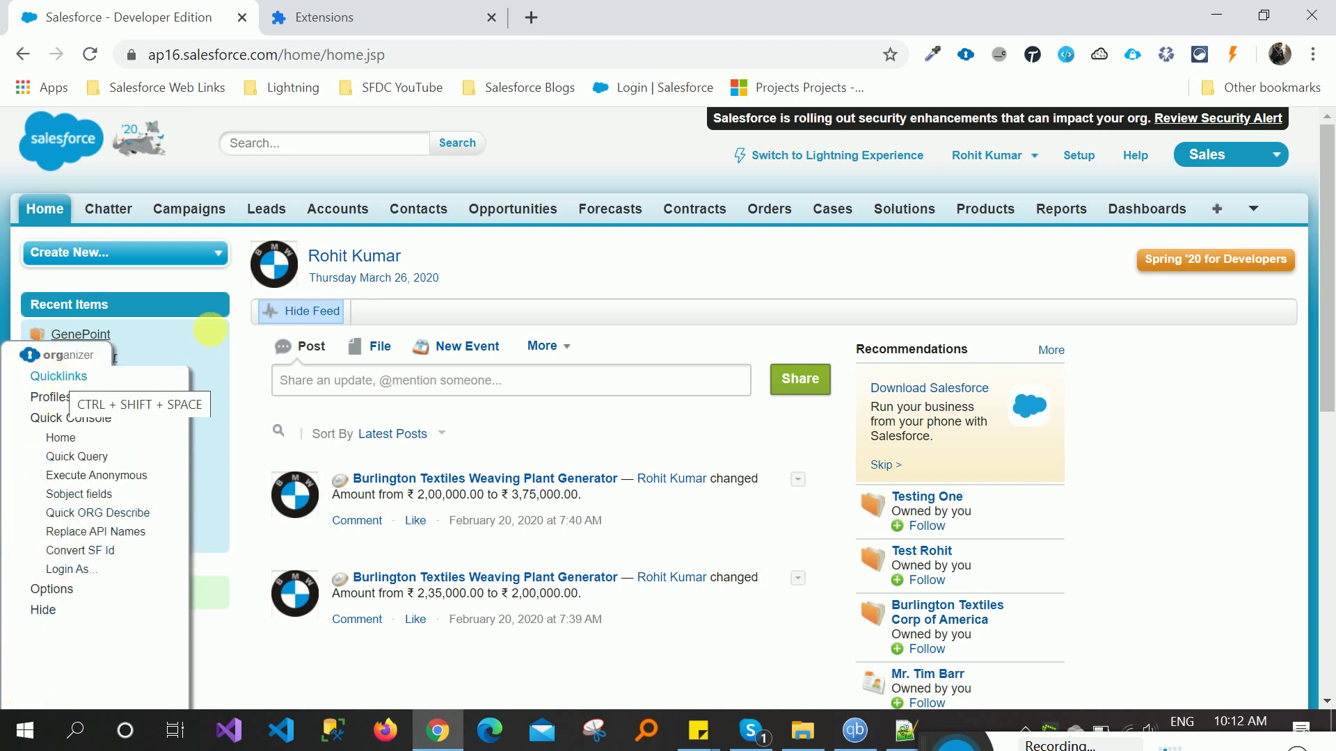
left_click(342, 211)
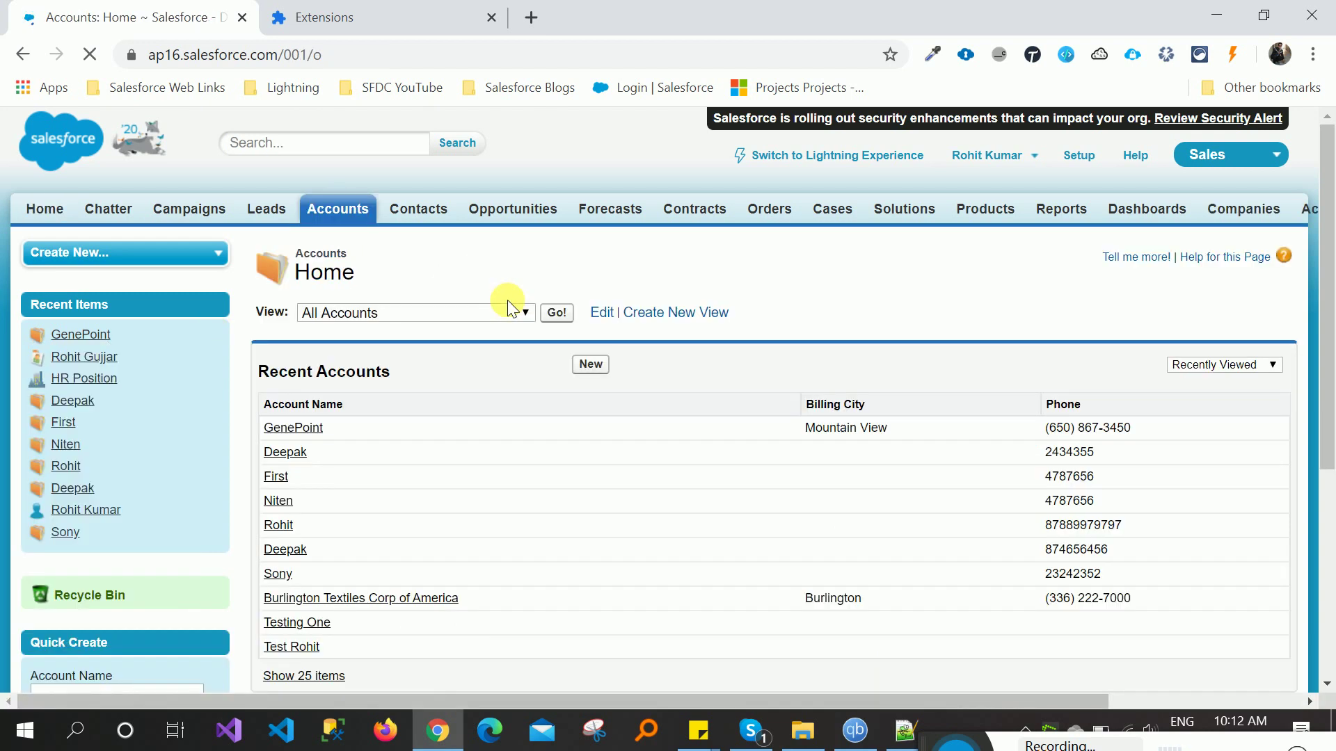
left_click(302, 430)
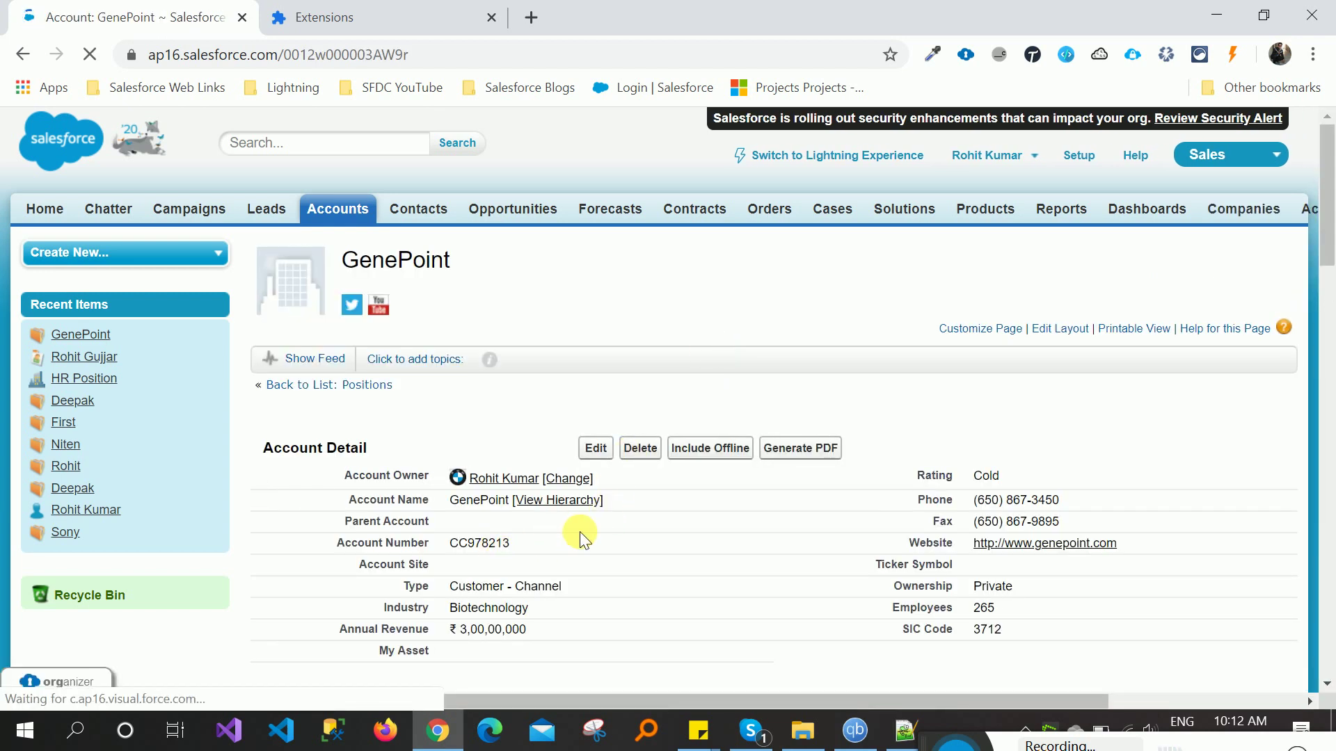
left_click(39, 685)
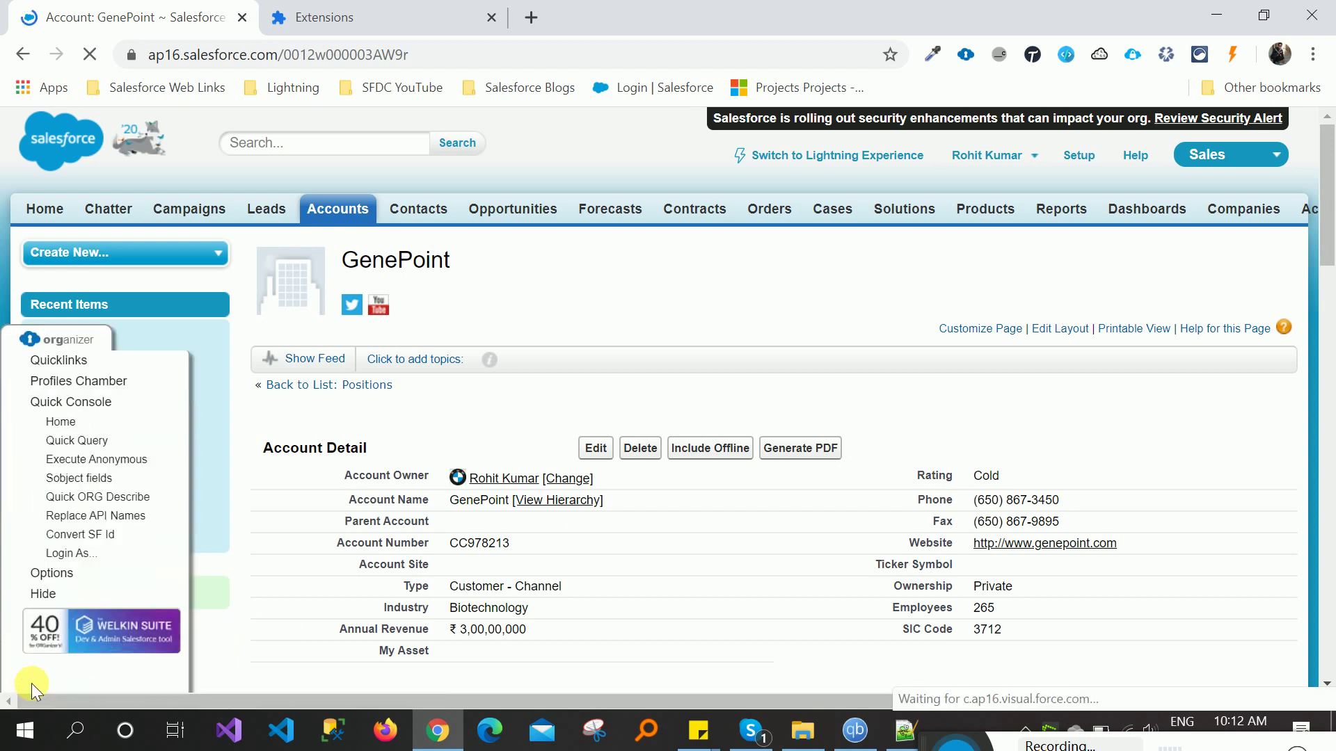
left_click(61, 356)
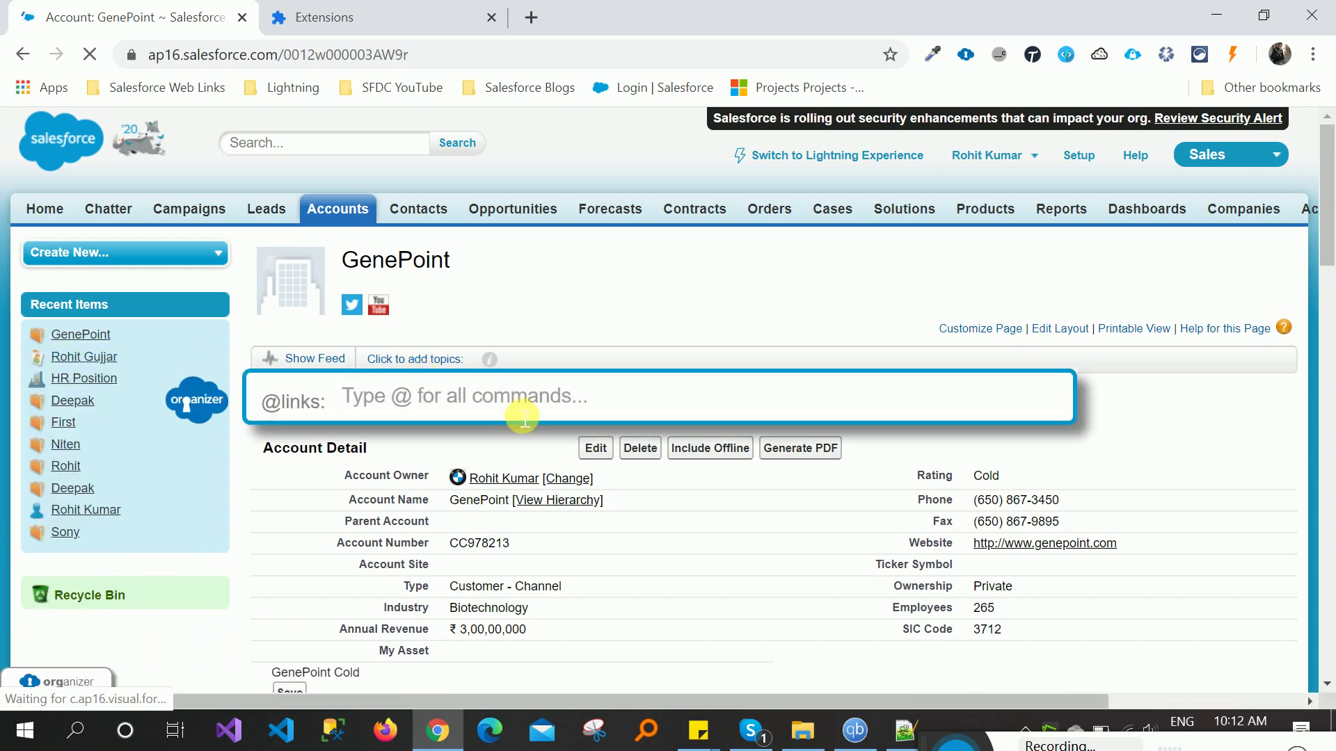
type("@")
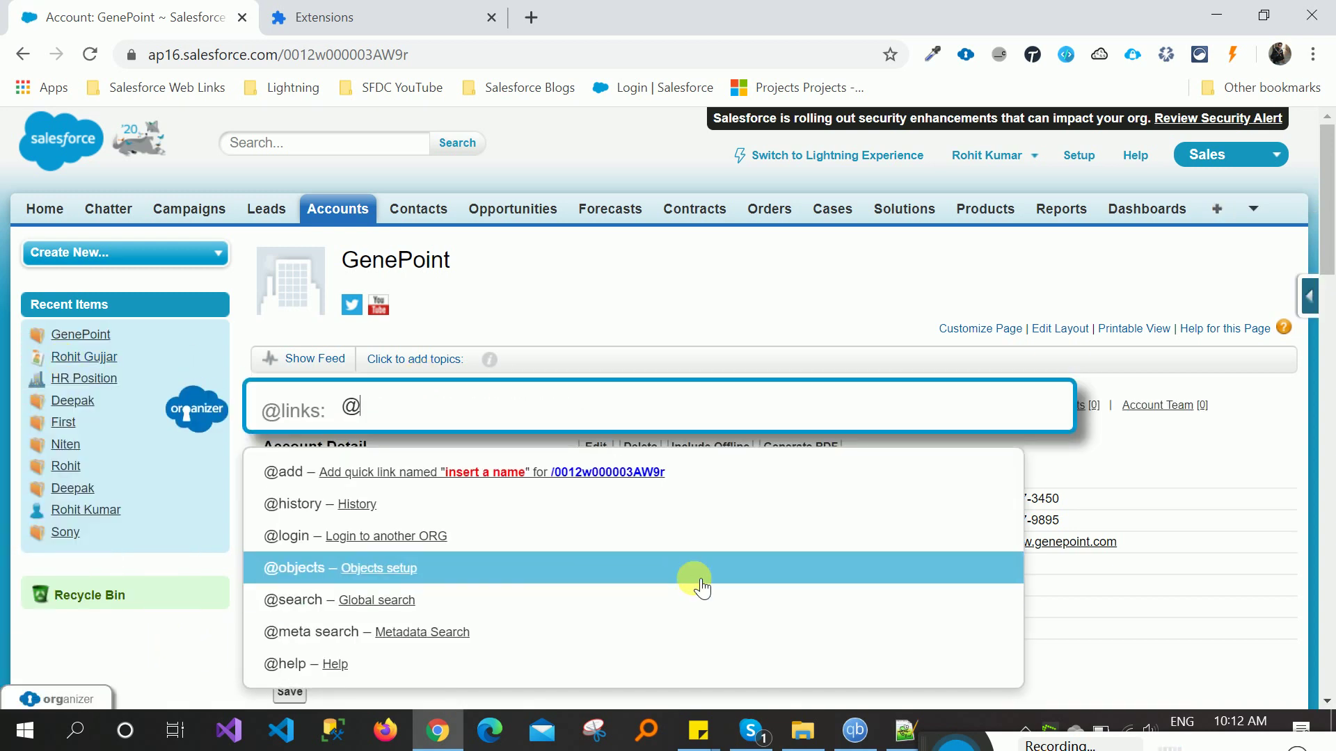
type("his")
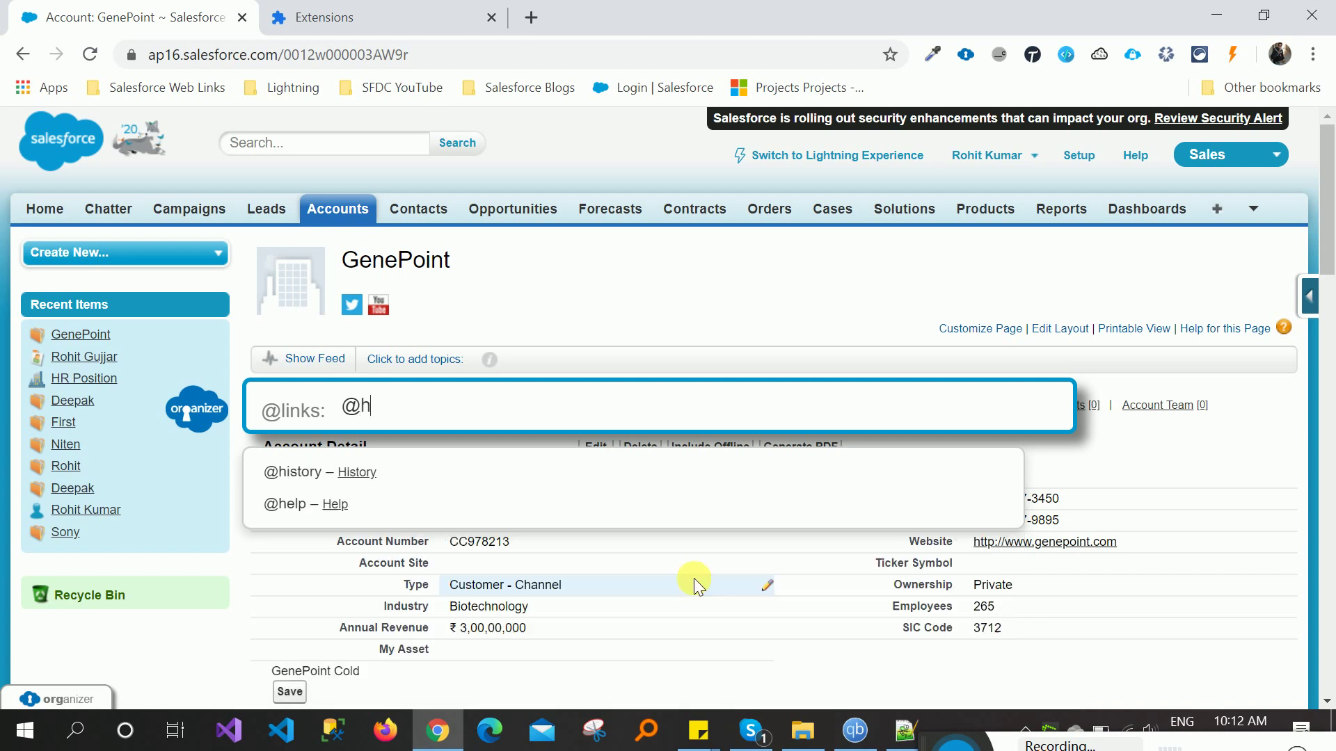
left_click(355, 480)
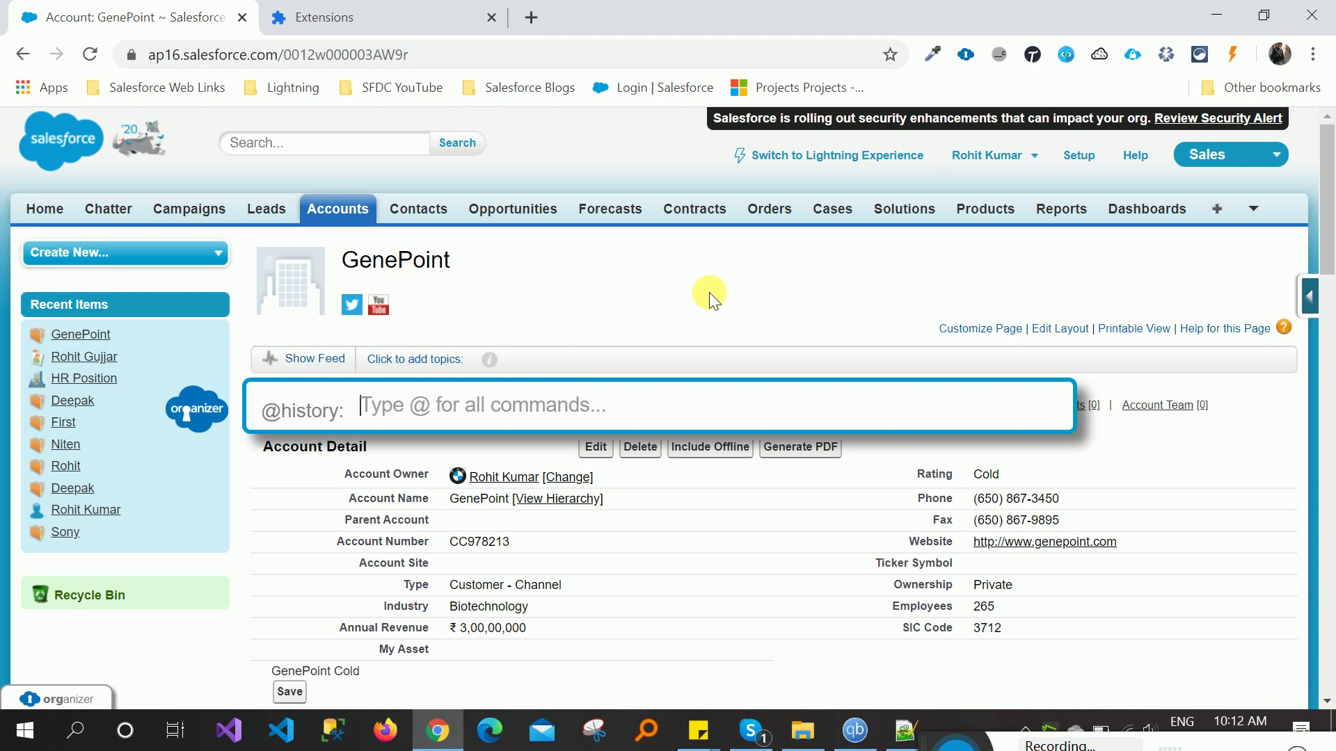
key("Escape")
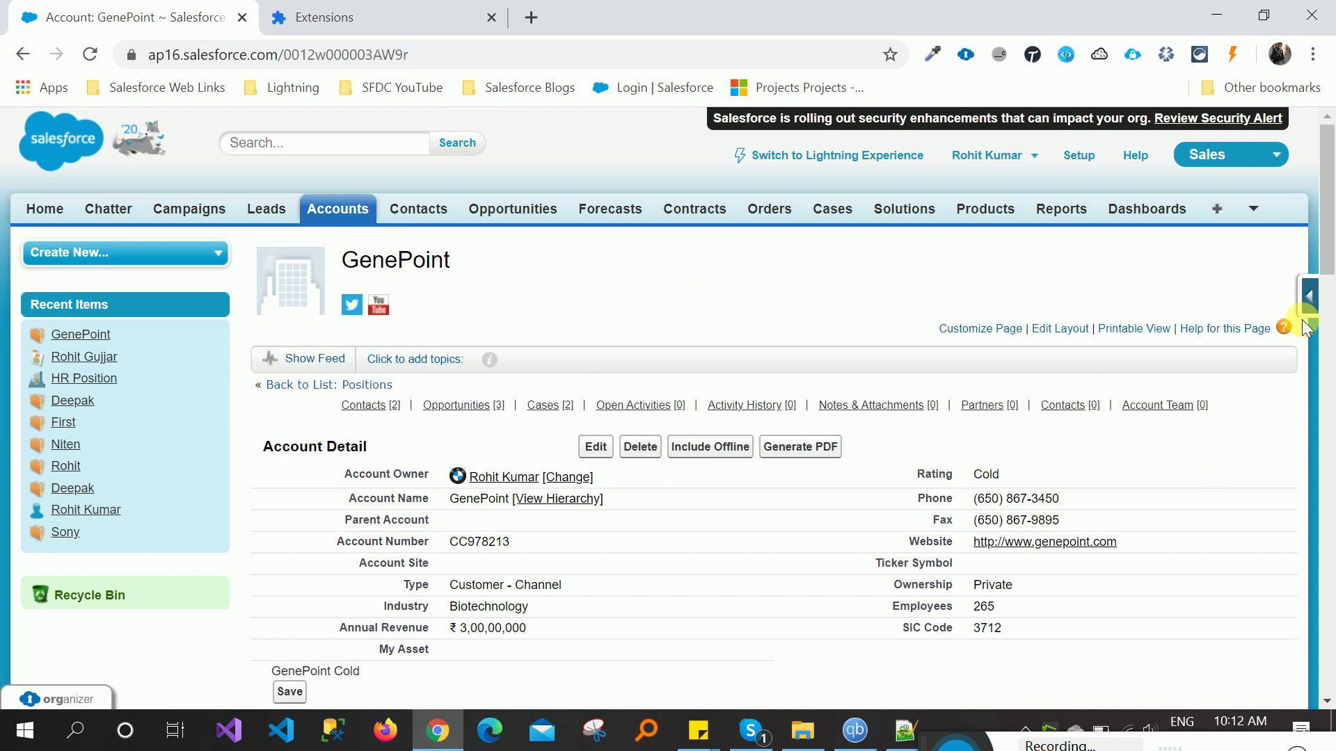
left_click_drag(1327, 209, 1329, 487)
- Find 'history' on the GenePoint page, stepping to the empty Activity History section
key("Home")
key("ctrl+f")
type("his")
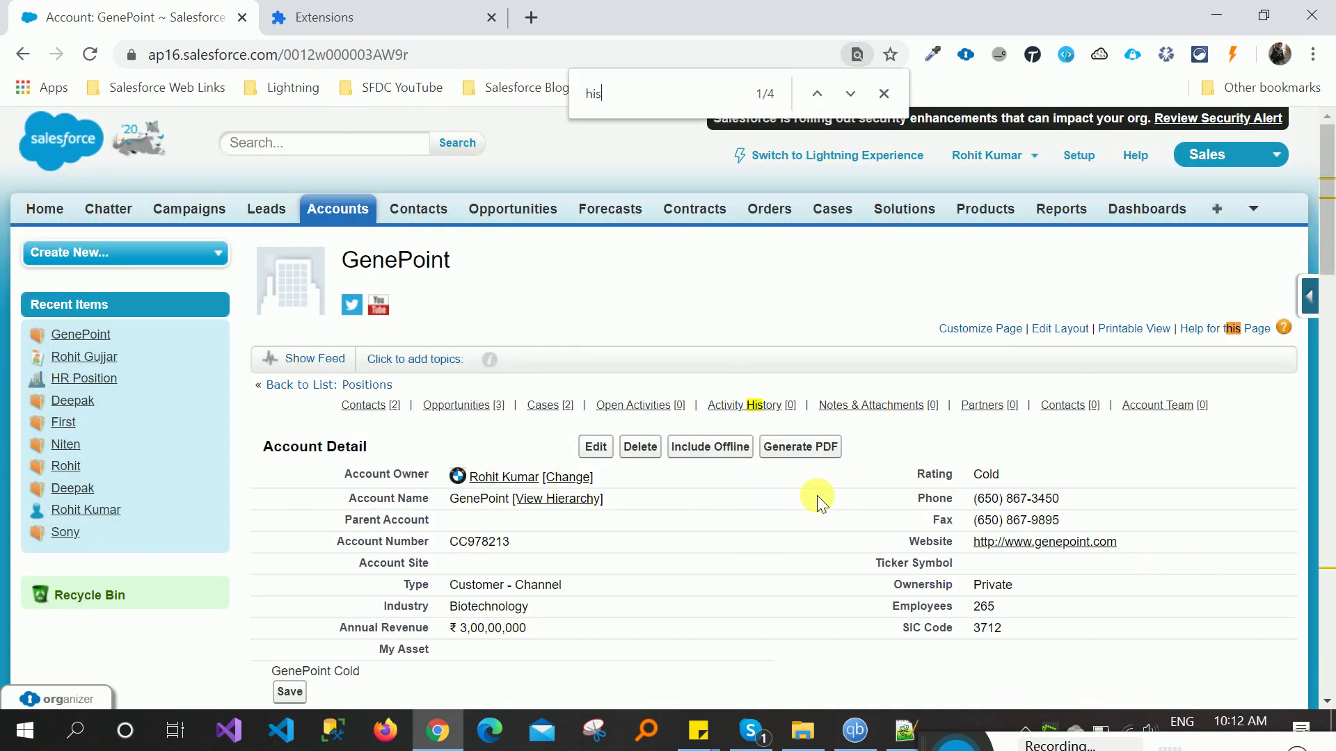
type("tory")
key("Return")
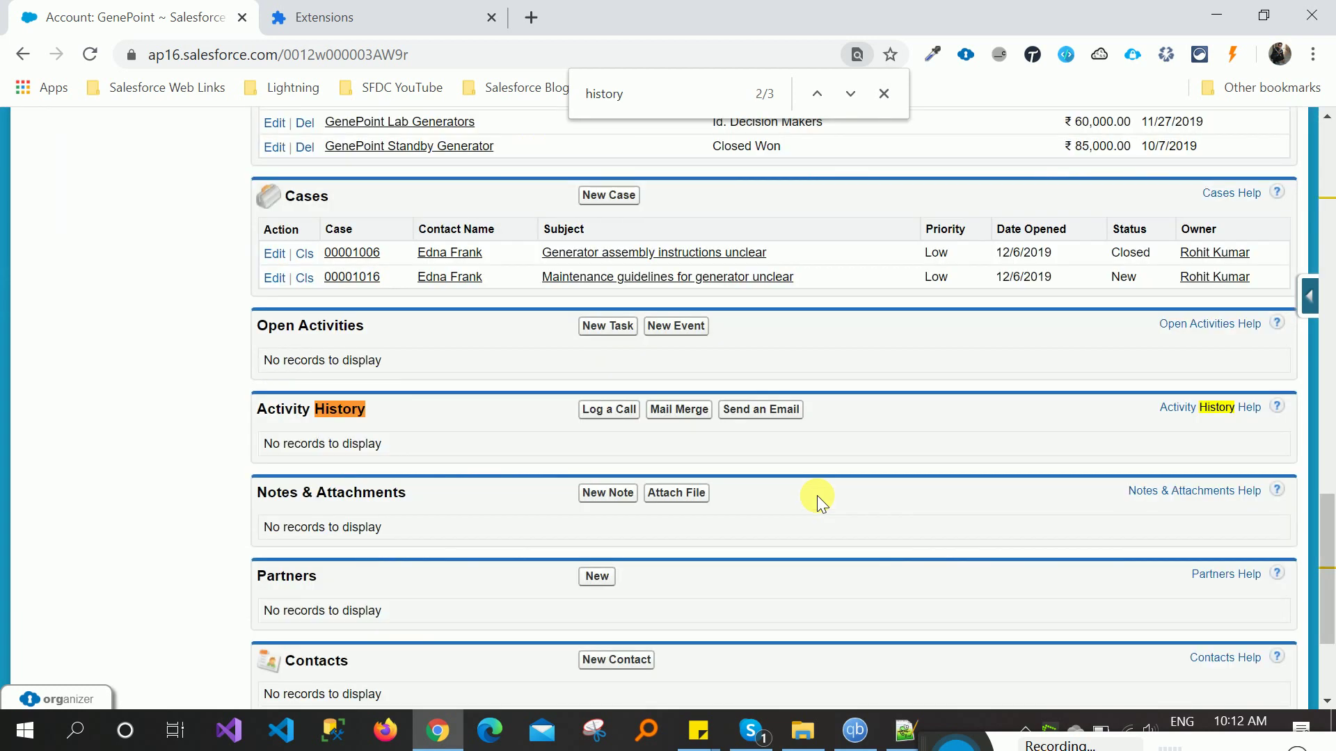
key("Return")
key("Return")
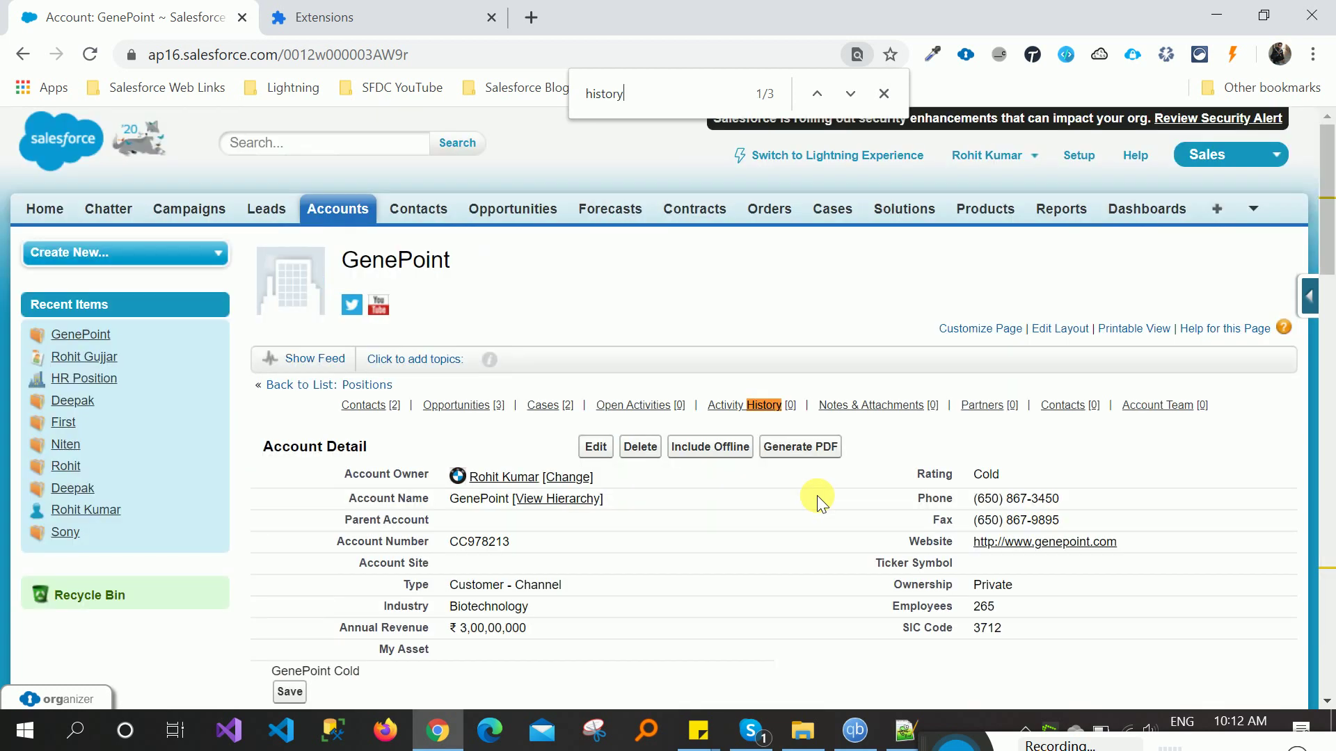
key("Return")
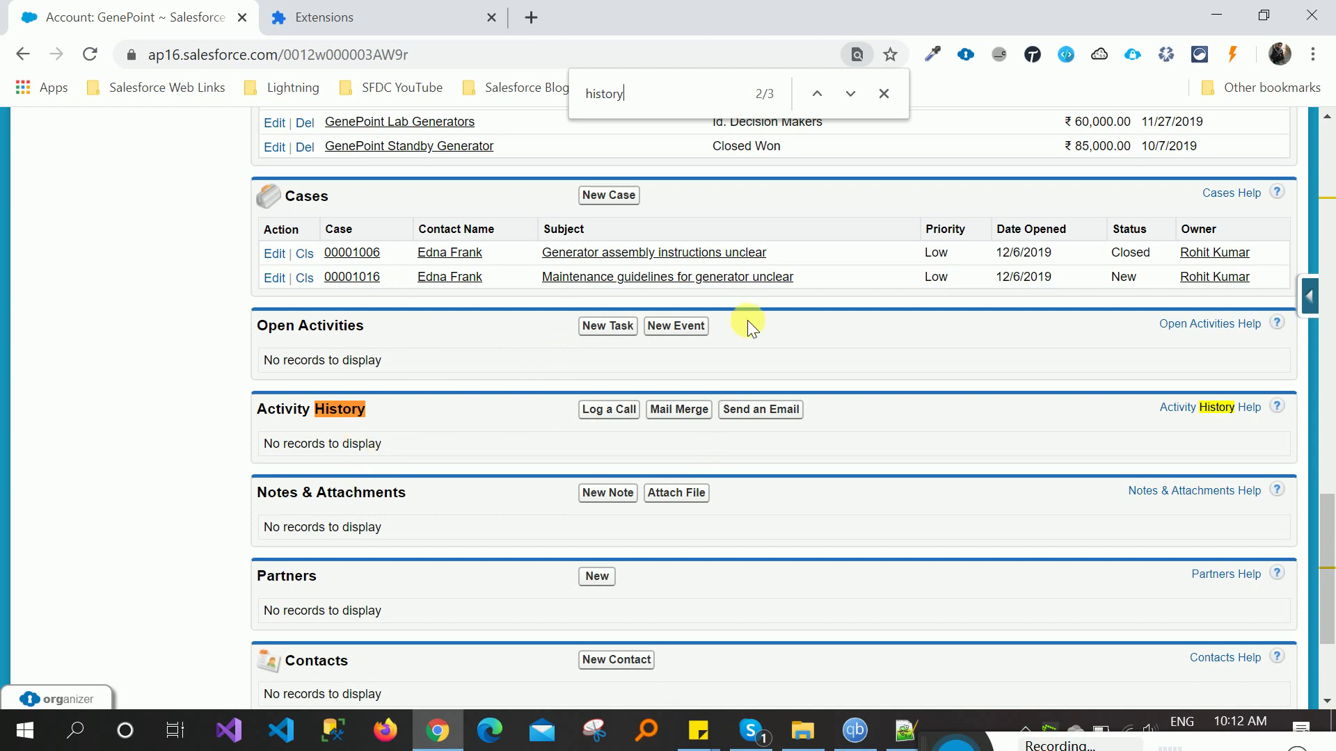
left_click(885, 95)
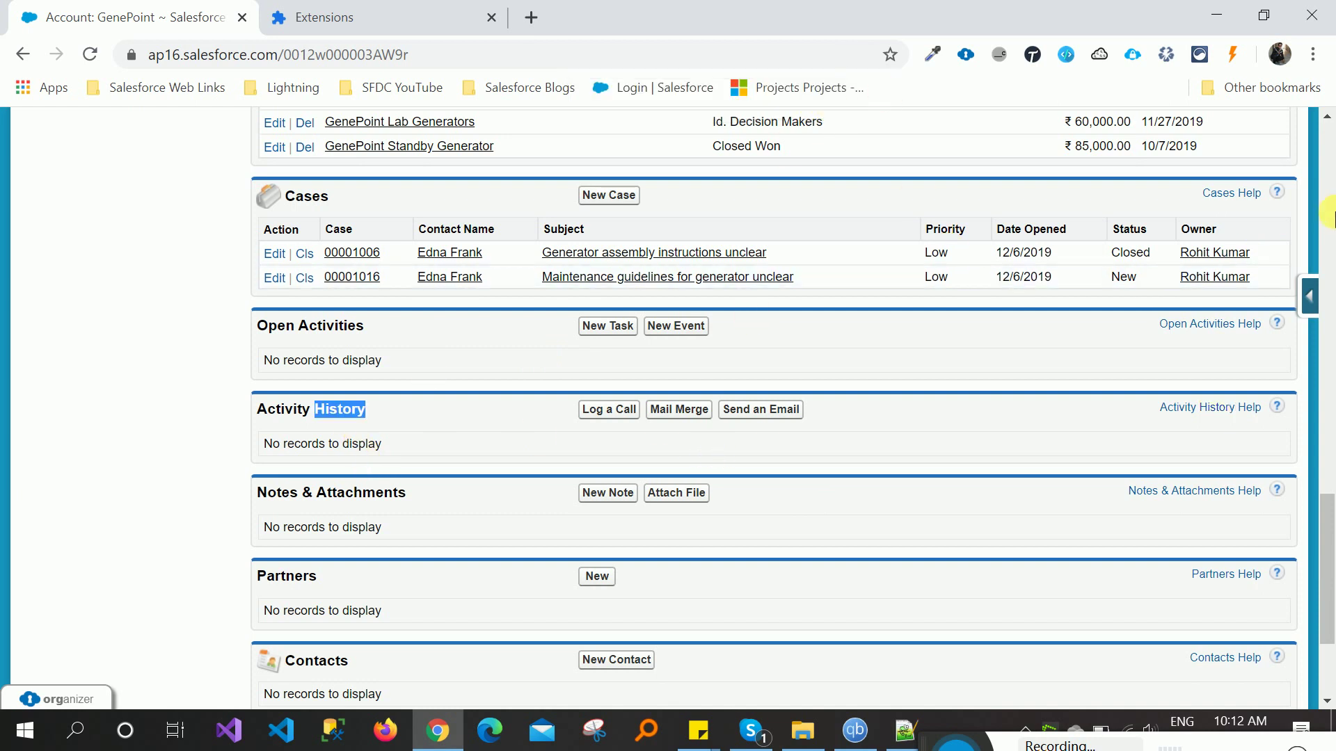
scroll(660, 418, "up", 10)
mouse_move(659, 418)
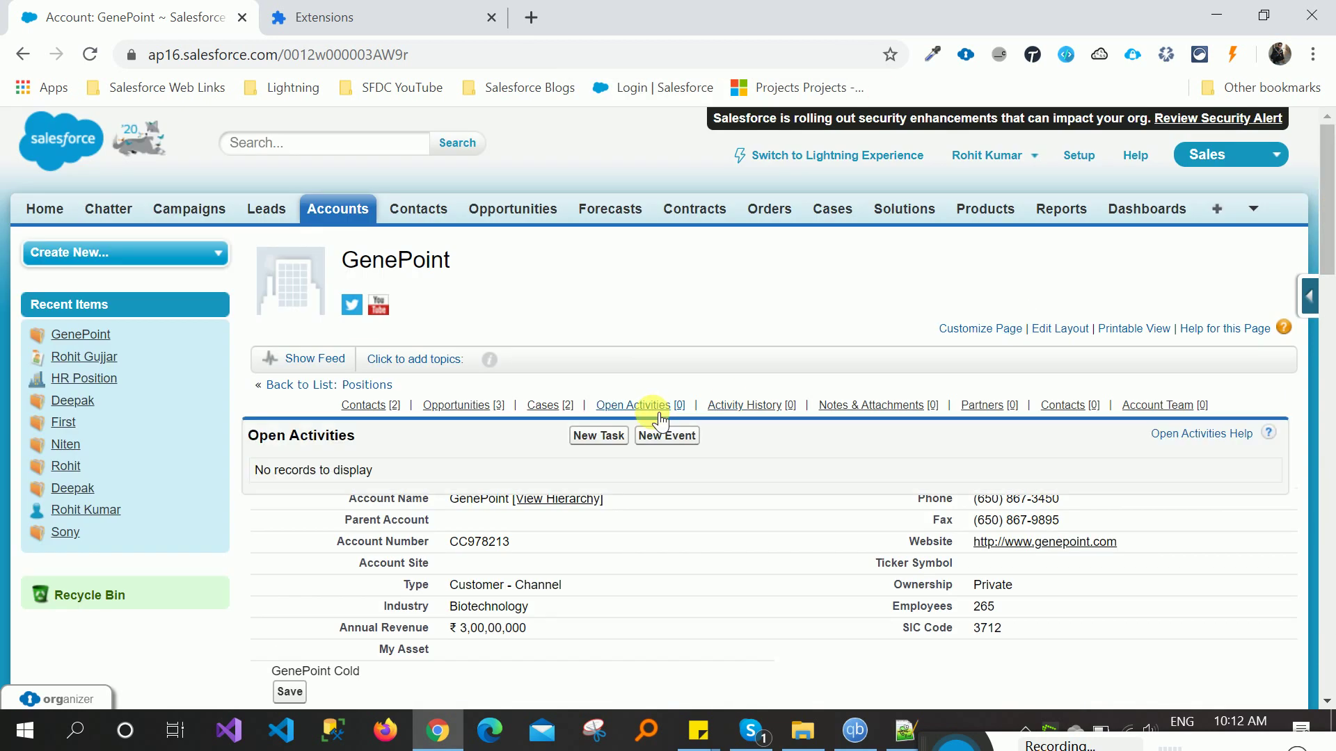
left_click(55, 698)
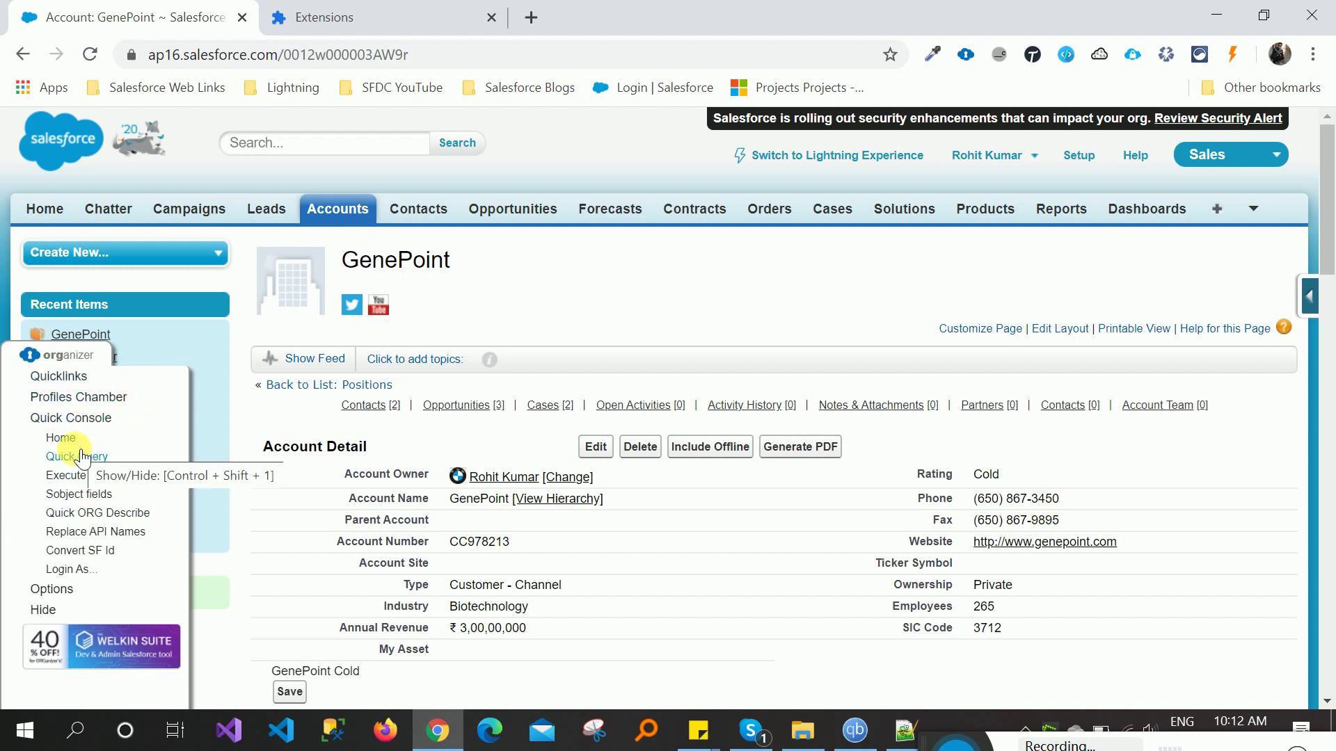
left_click(61, 378)
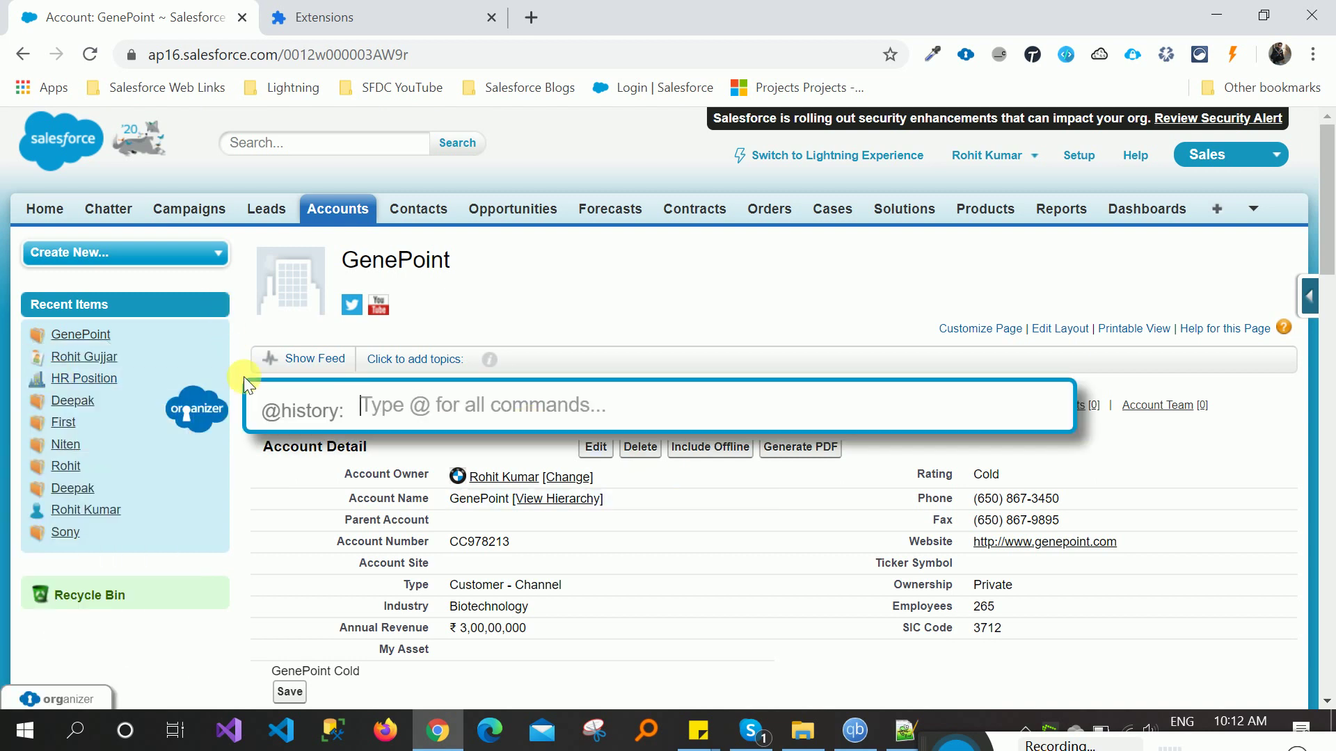
left_click(282, 412)
mouse_move(455, 411)
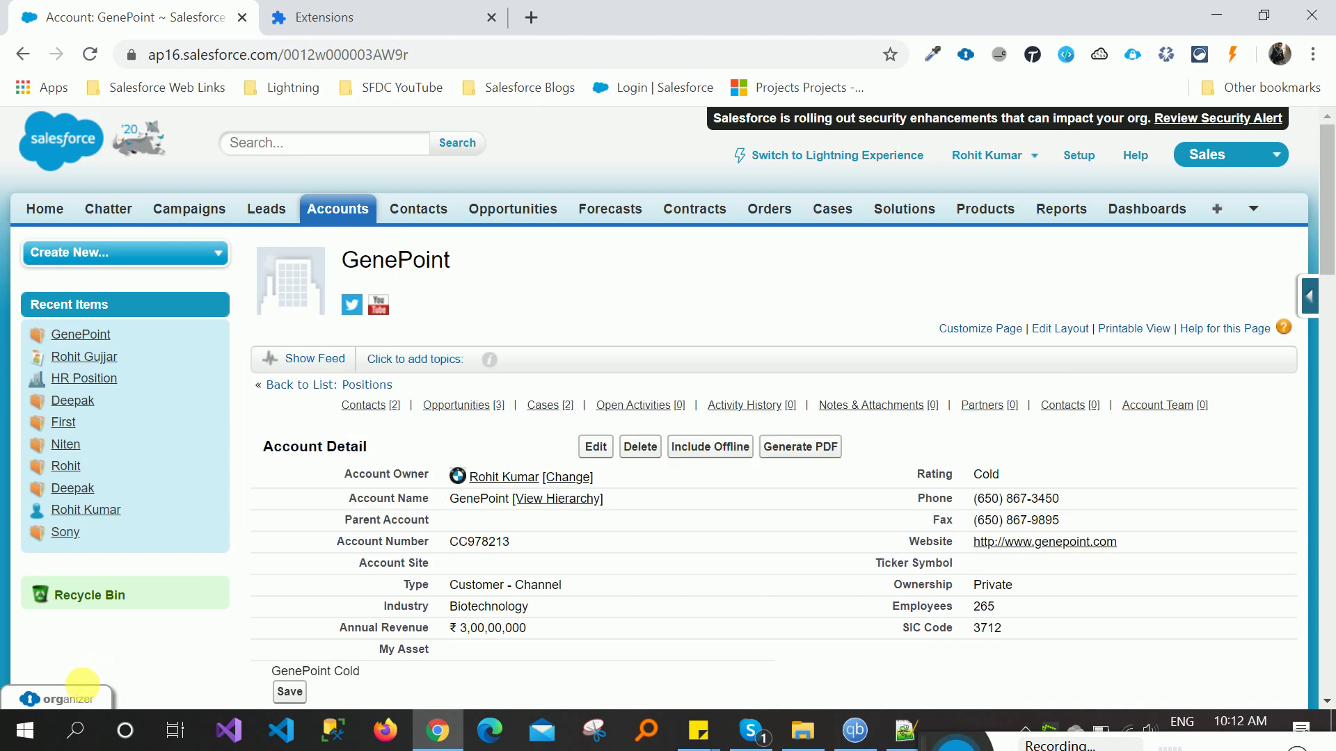
mouse_move(80, 694)
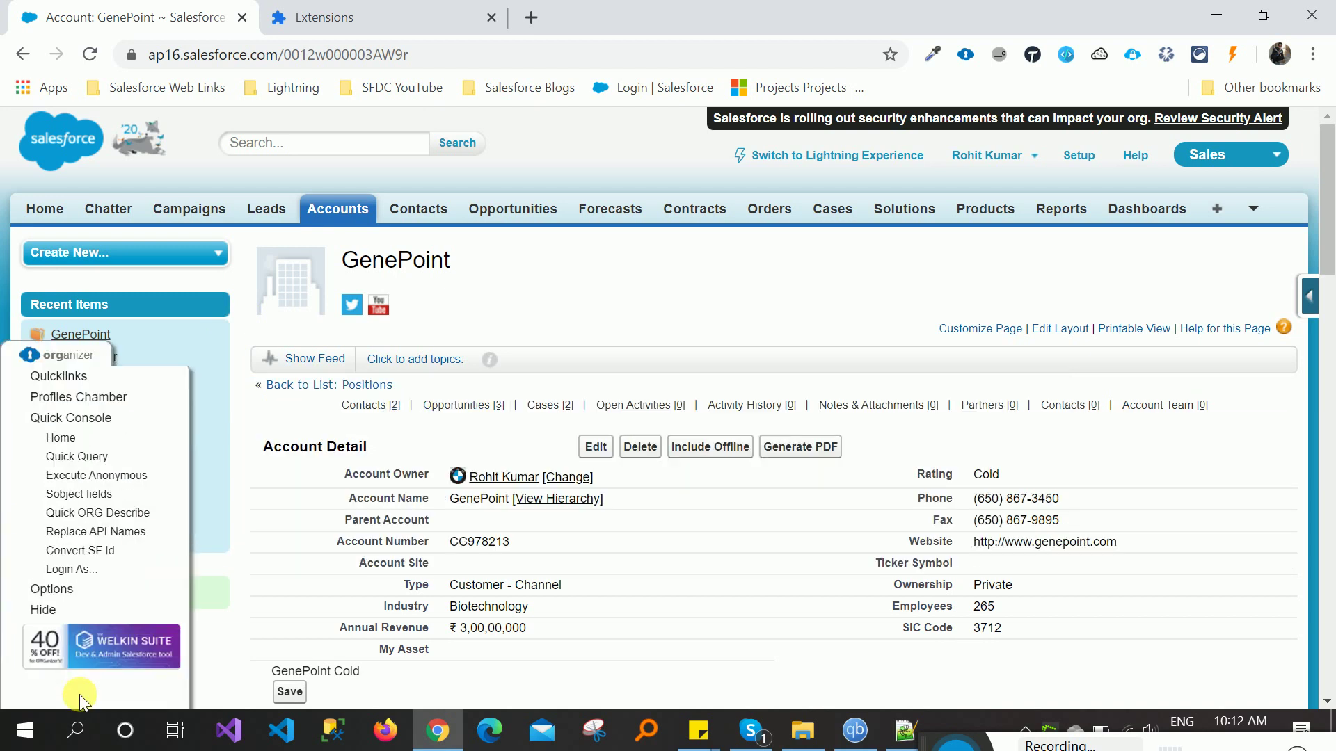
left_click(68, 376)
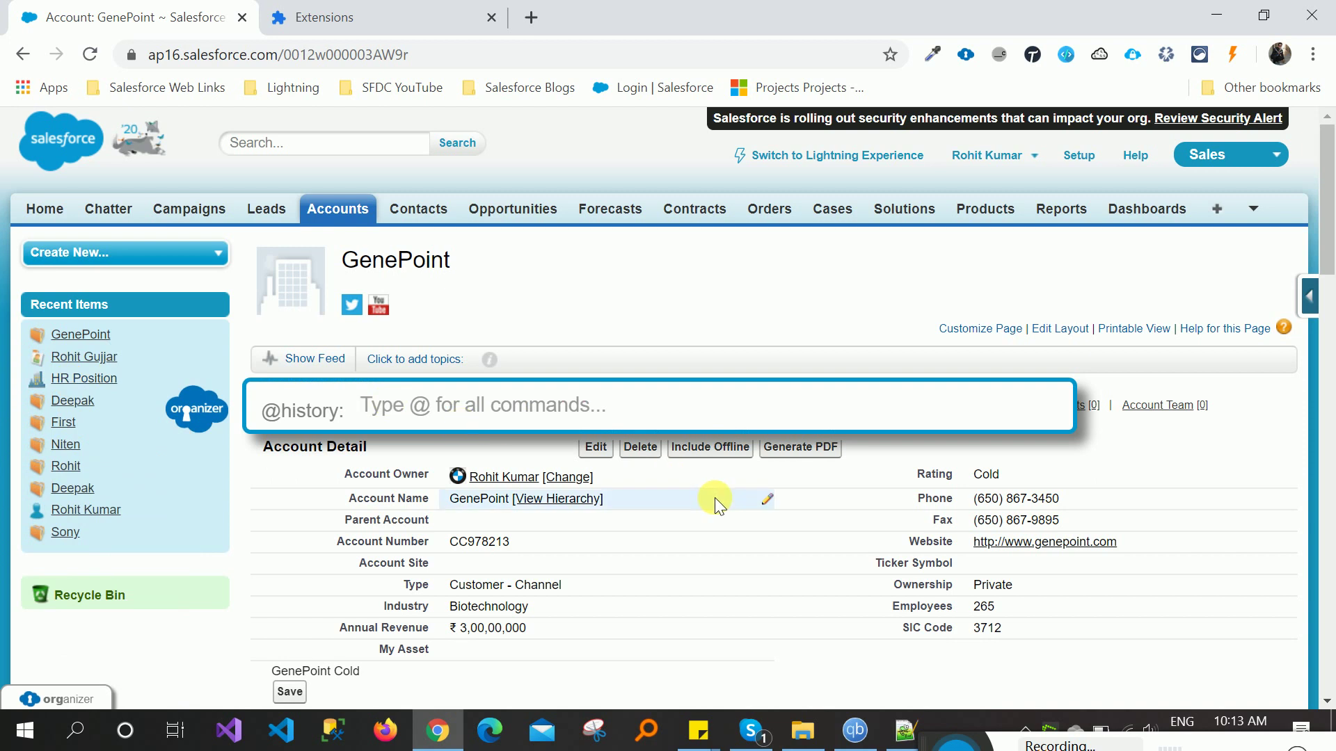
type("a")
key("BackSpace")
key("BackSpace")
key("BackSpace")
type("@")
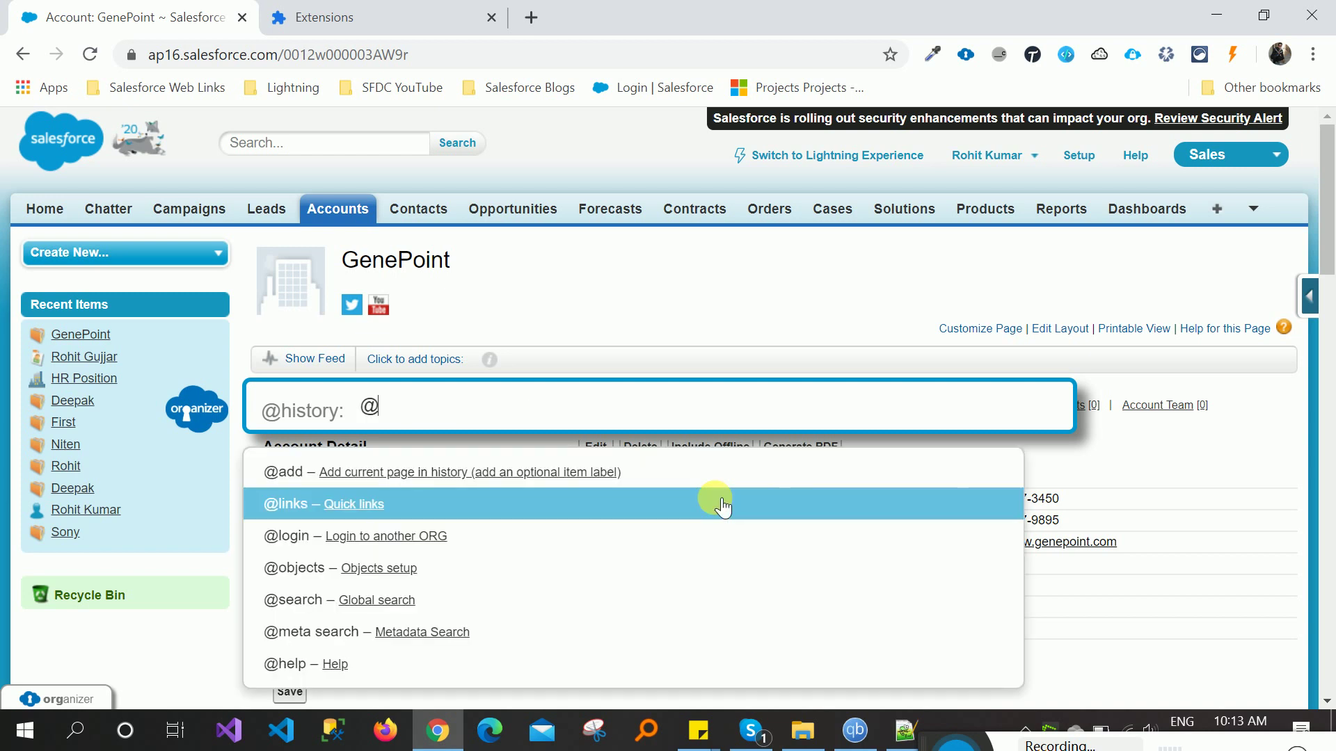
type("ac")
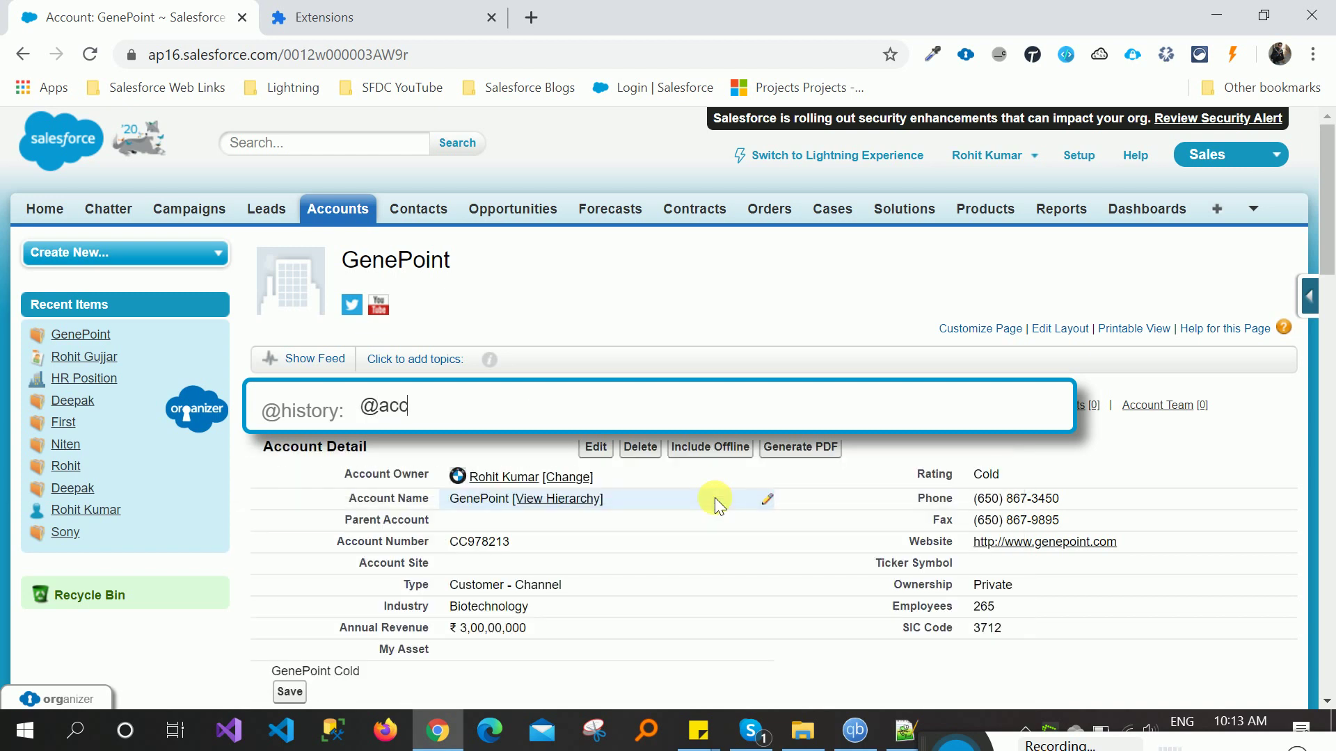
type("c")
key("BackSpace")
key("BackSpace")
key("BackSpace")
key("BackSpace")
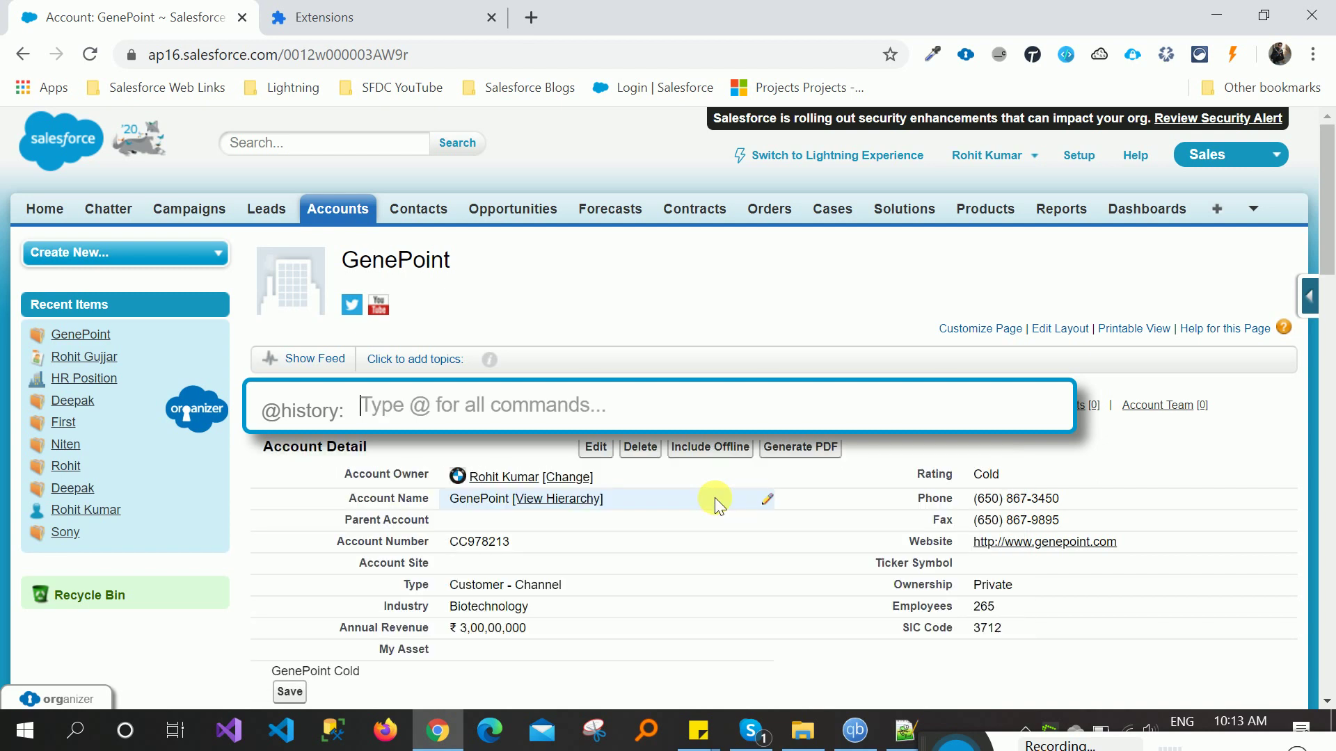
type("@")
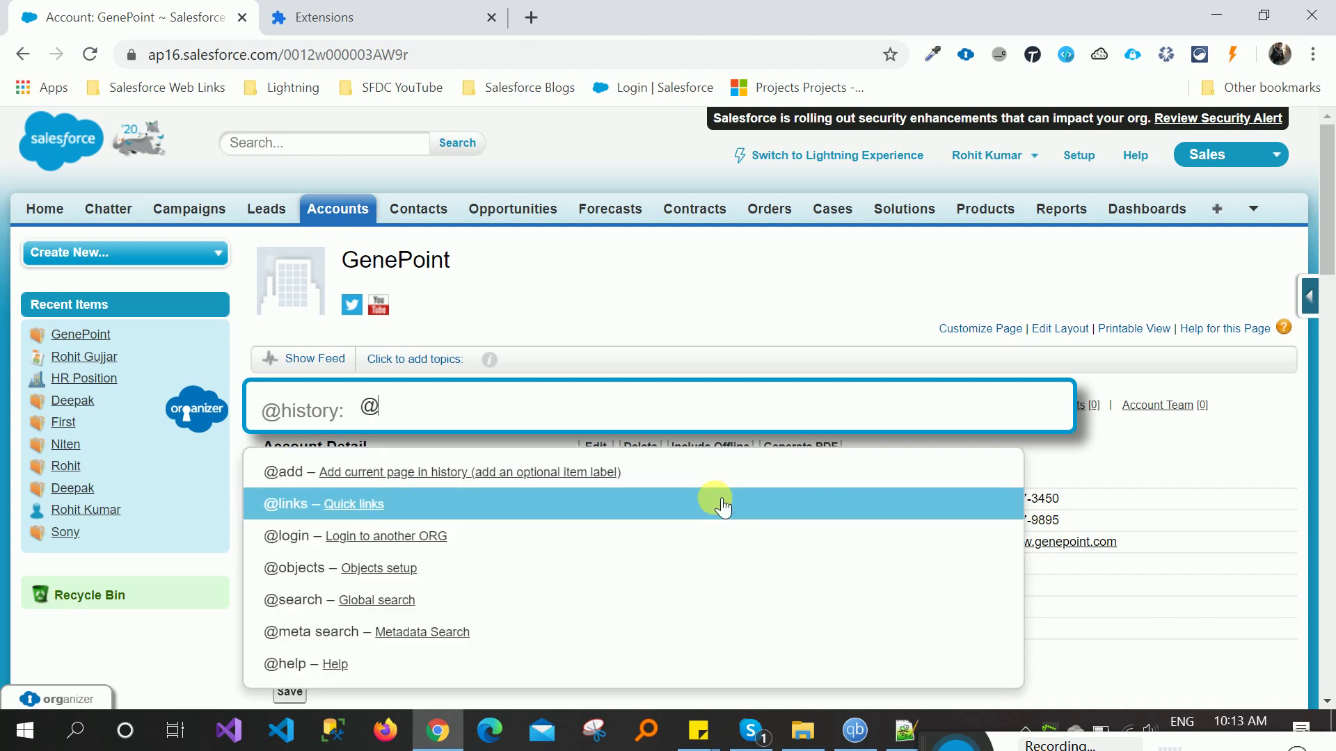
key("Escape")
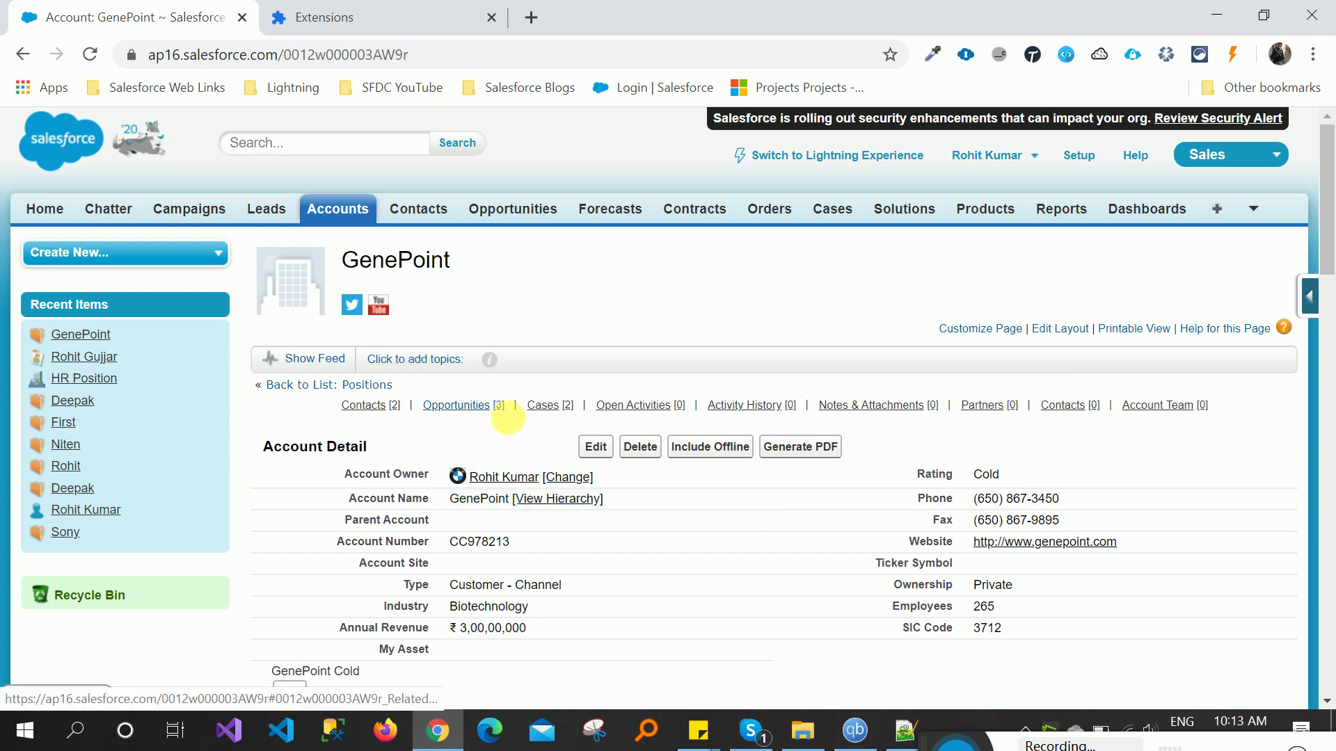
- Open ORGanizer's Profile Chamber for the ap16.salesforce.com org and compare its domain with the account page
mouse_move(634, 411)
left_click(72, 699)
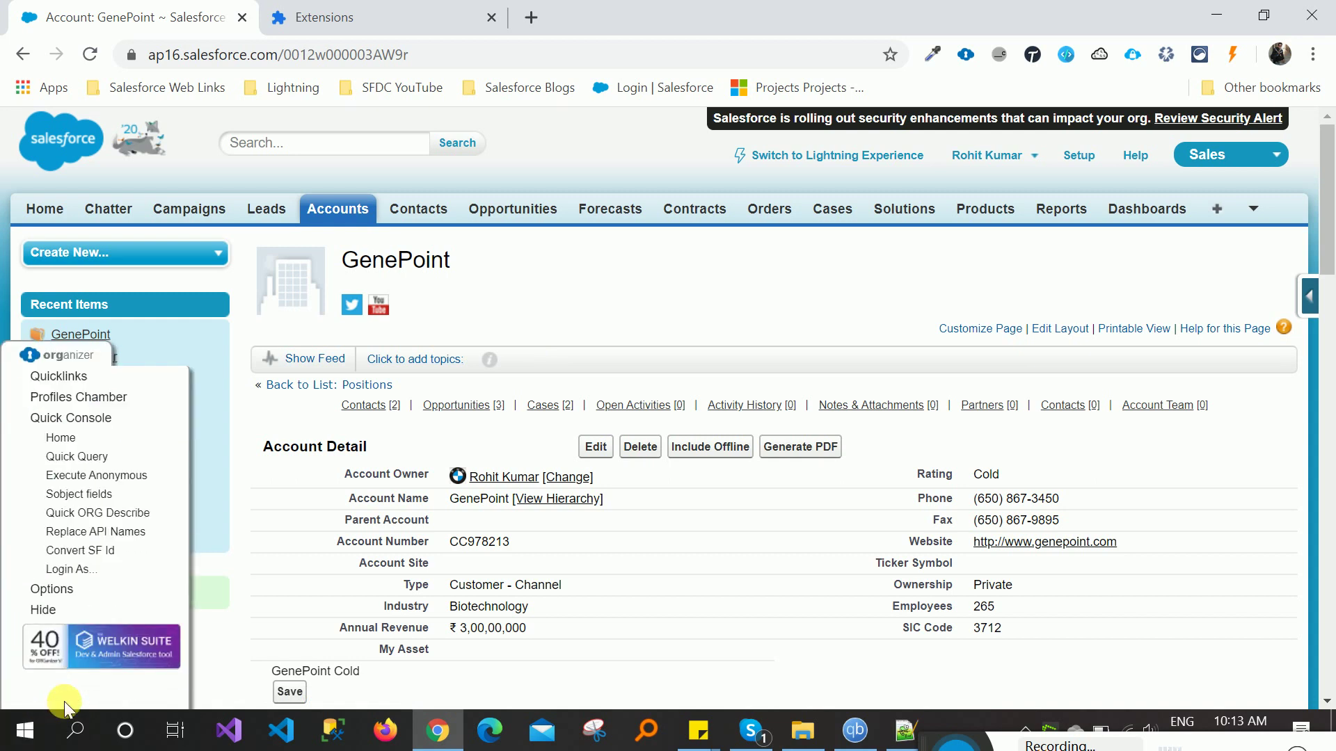
left_click(72, 399)
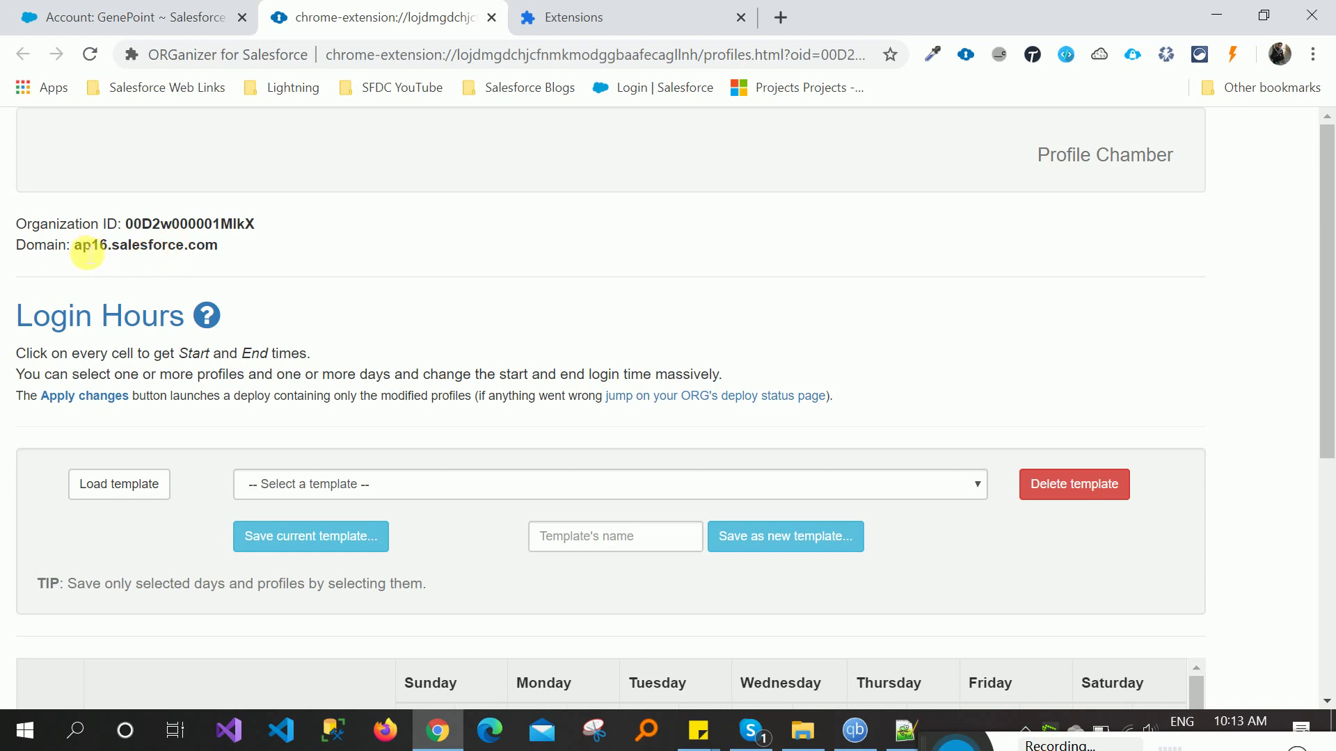
left_click_drag(78, 248, 209, 252)
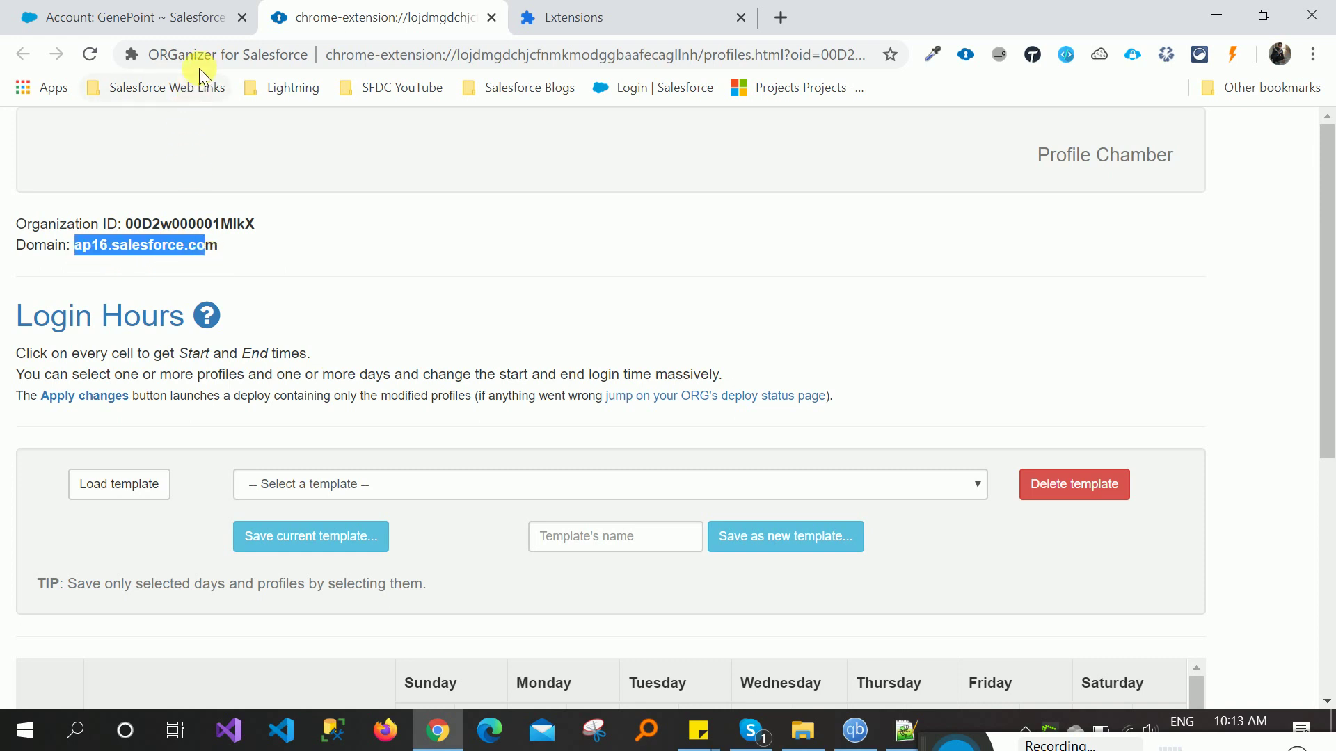
left_click(154, 8)
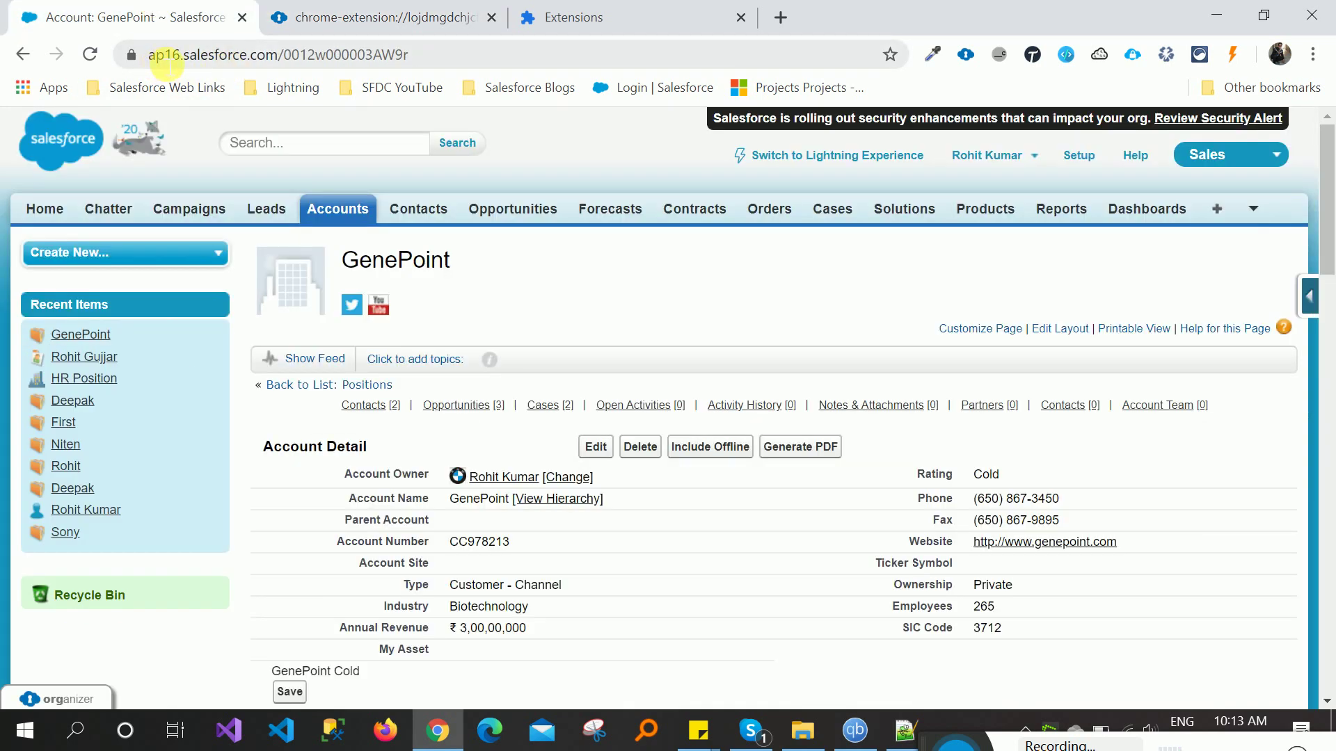
left_click_drag(166, 64, 339, 56)
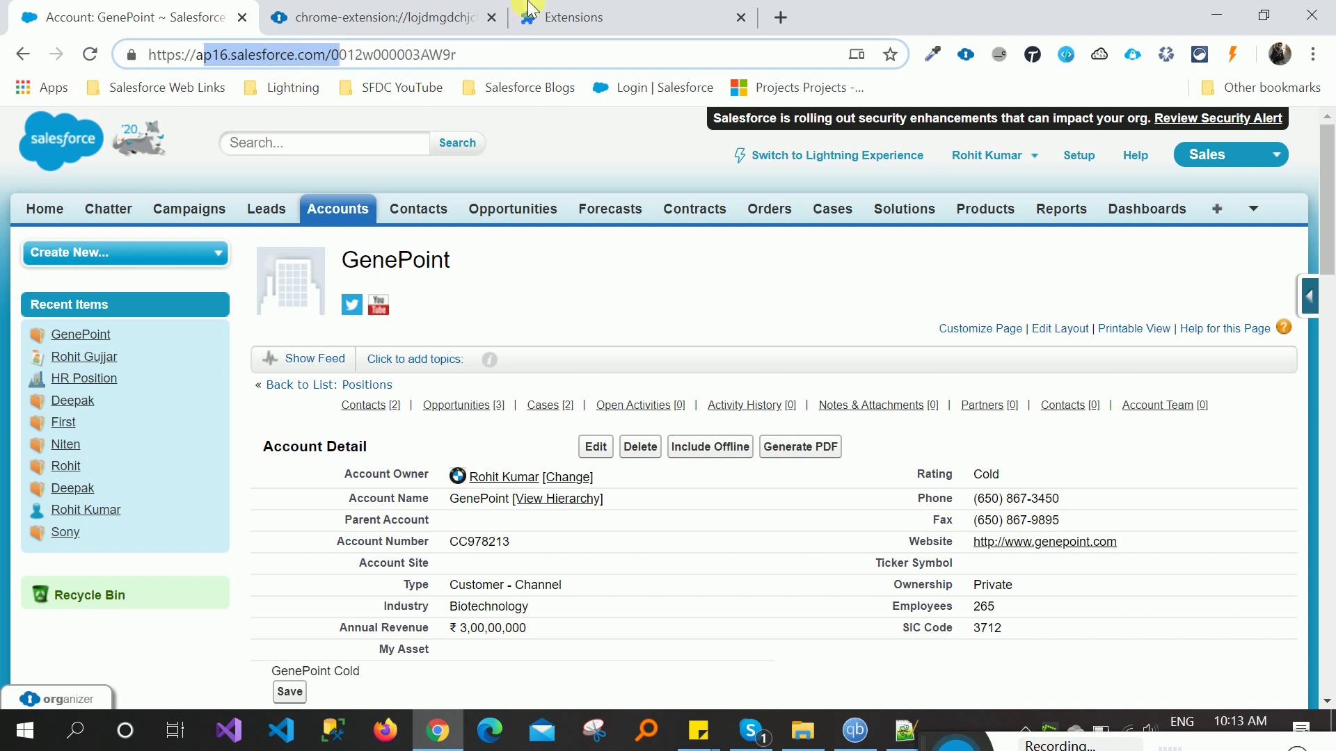
left_click(387, 10)
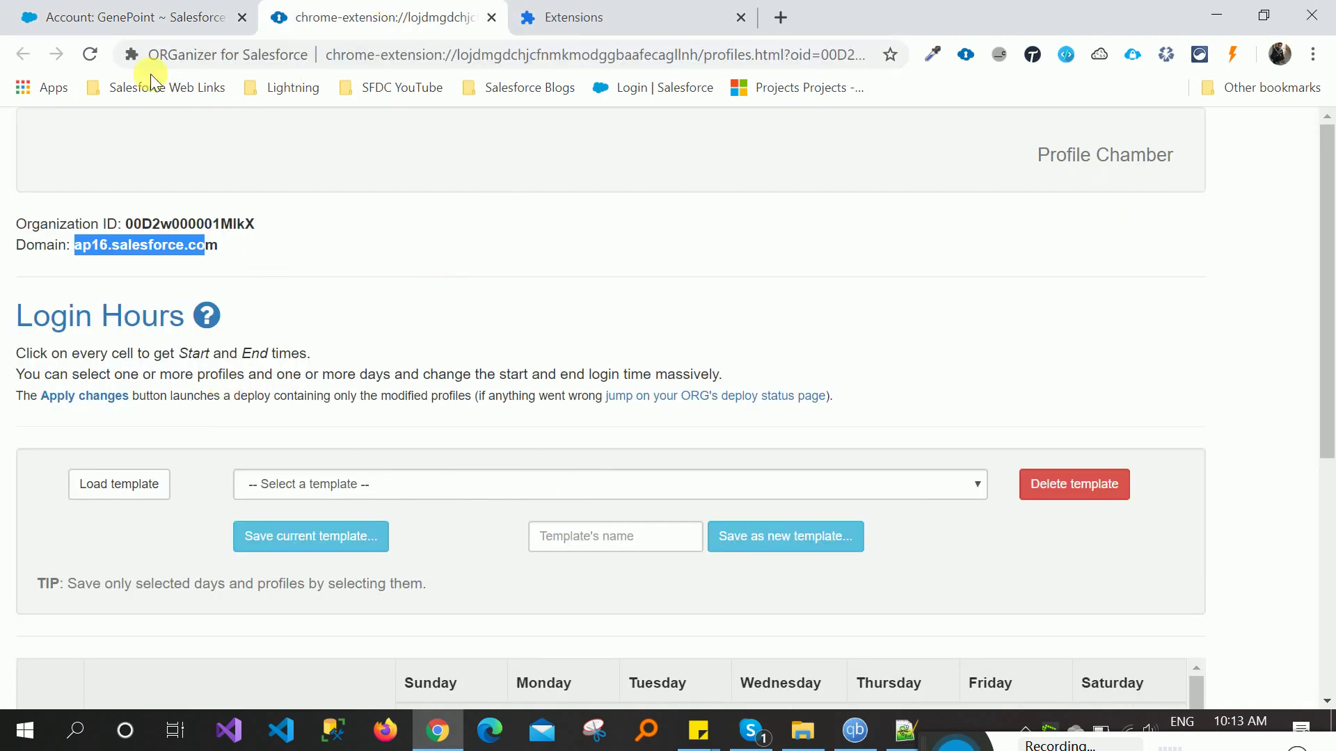
- View the org ID and domain in ORGanizer's Quick Console from the GenePoint page, then close it
left_click(25, 10)
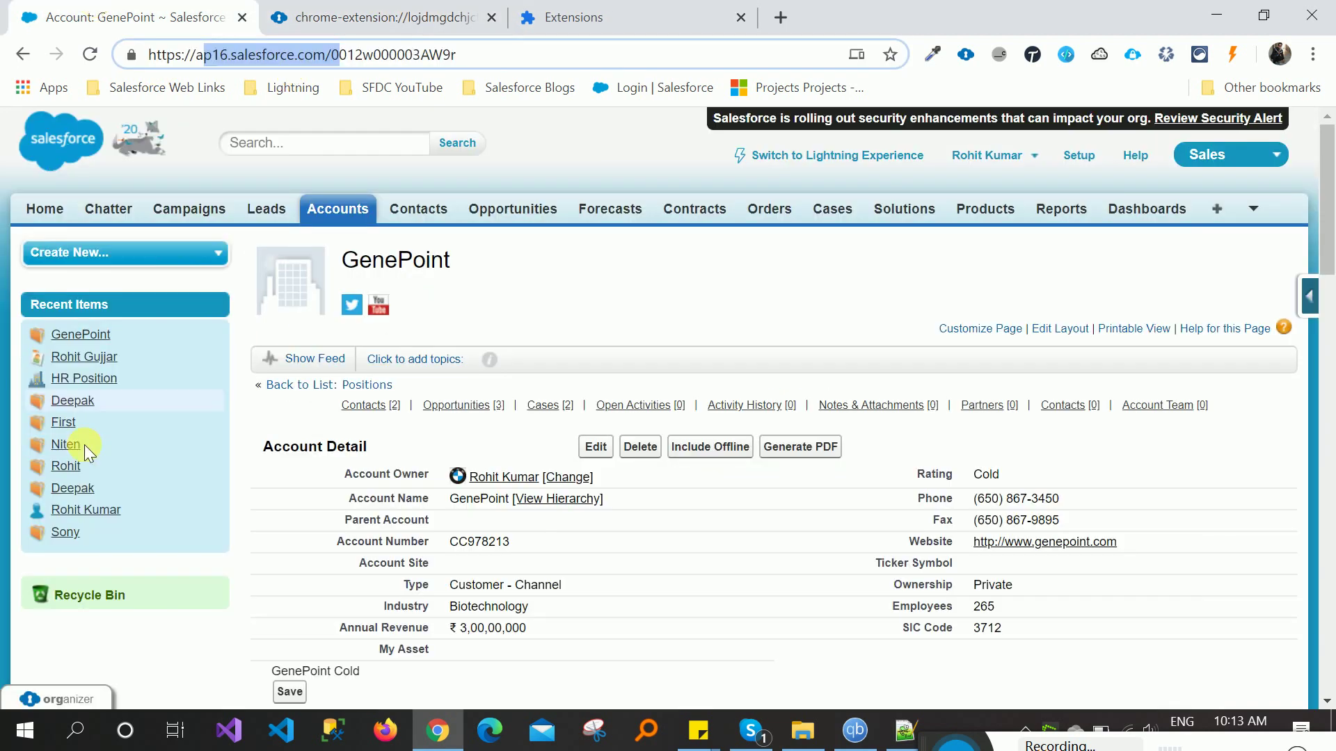
left_click(58, 706)
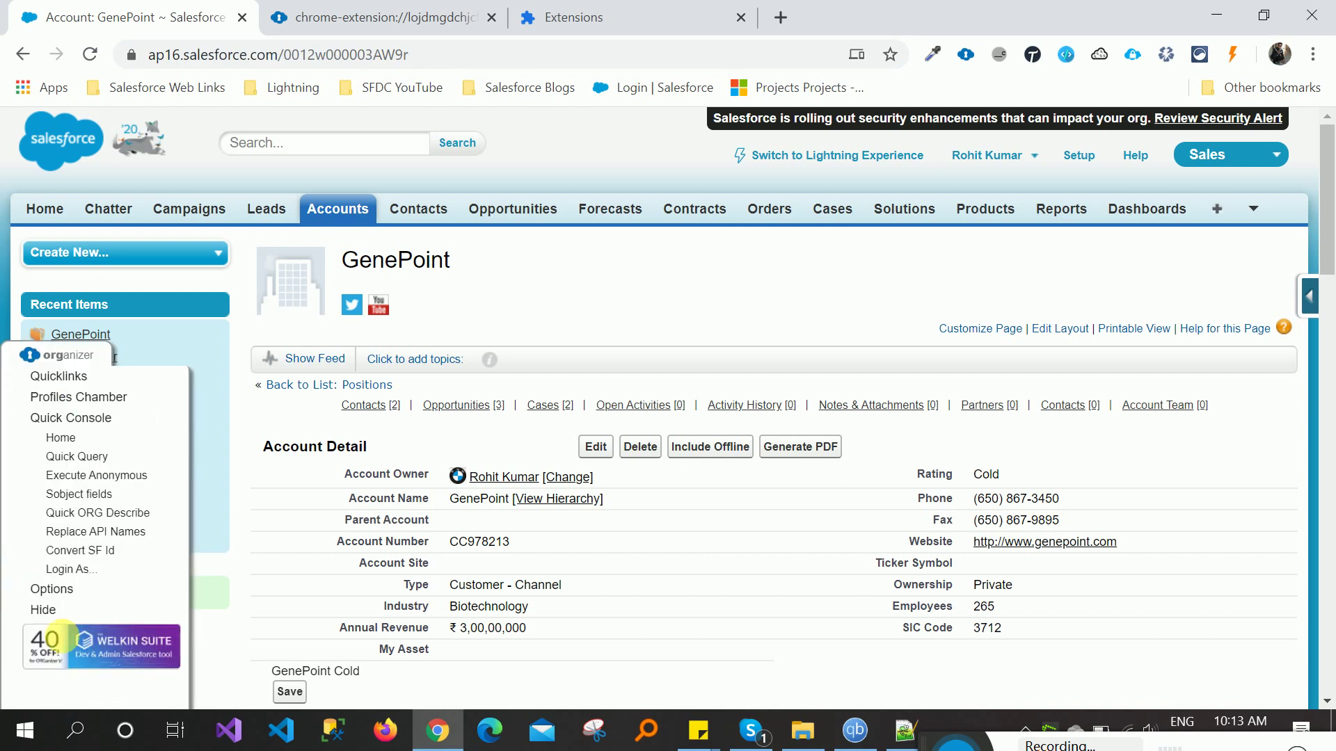
left_click(92, 419)
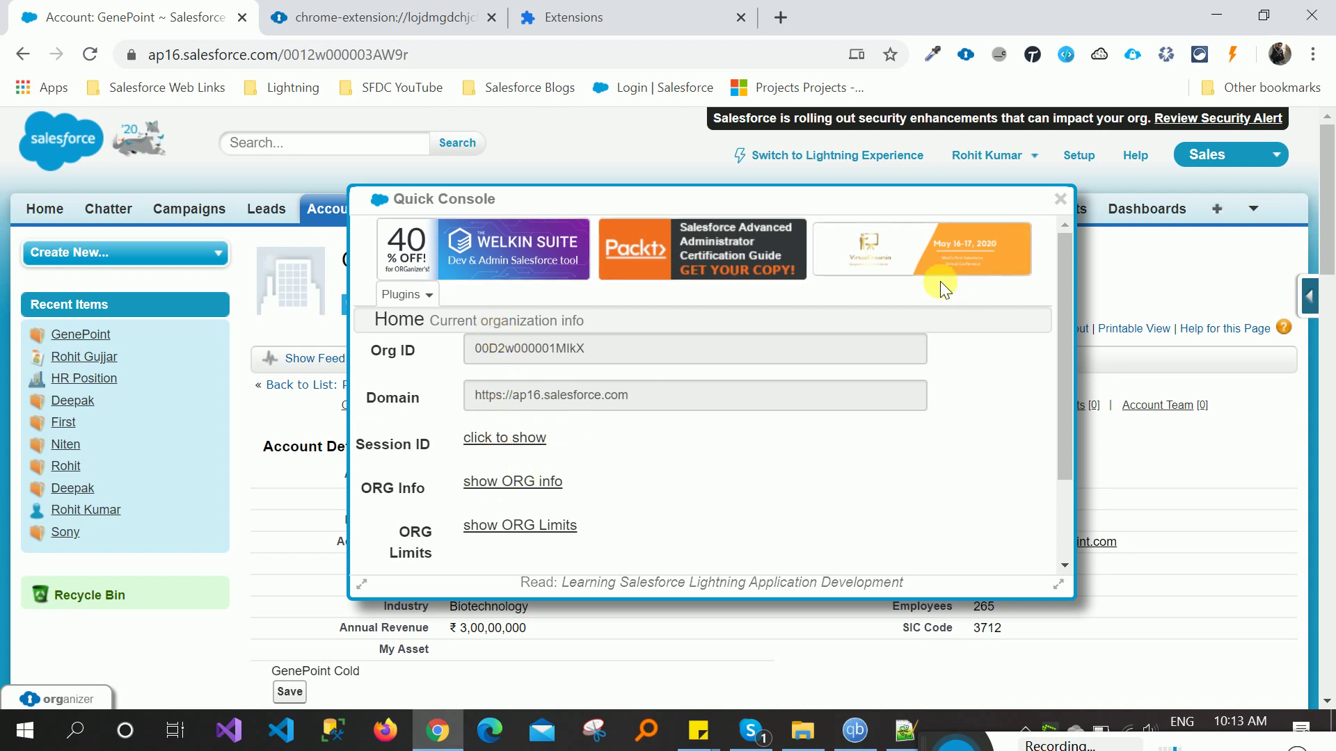
left_click(1060, 200)
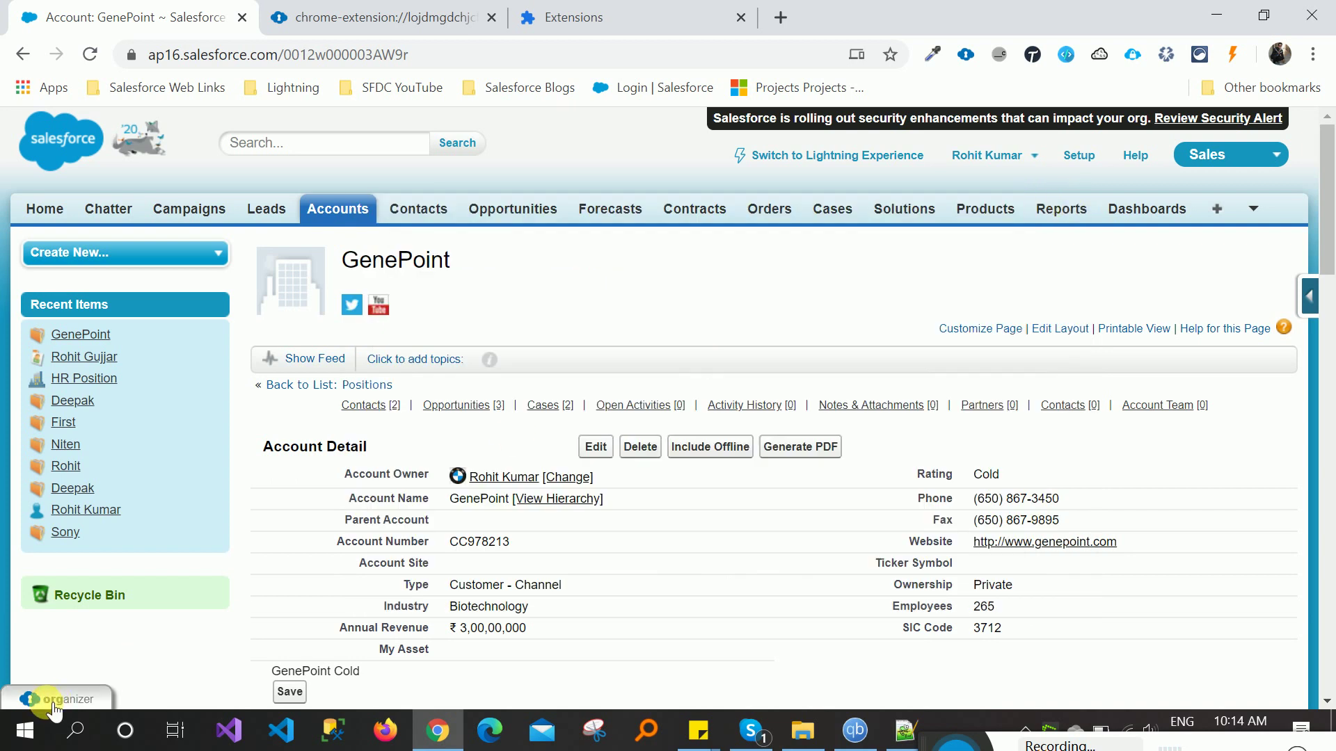
- Open the Quick Console's Quick Query and run the default User query with Limit 1
mouse_move(46, 701)
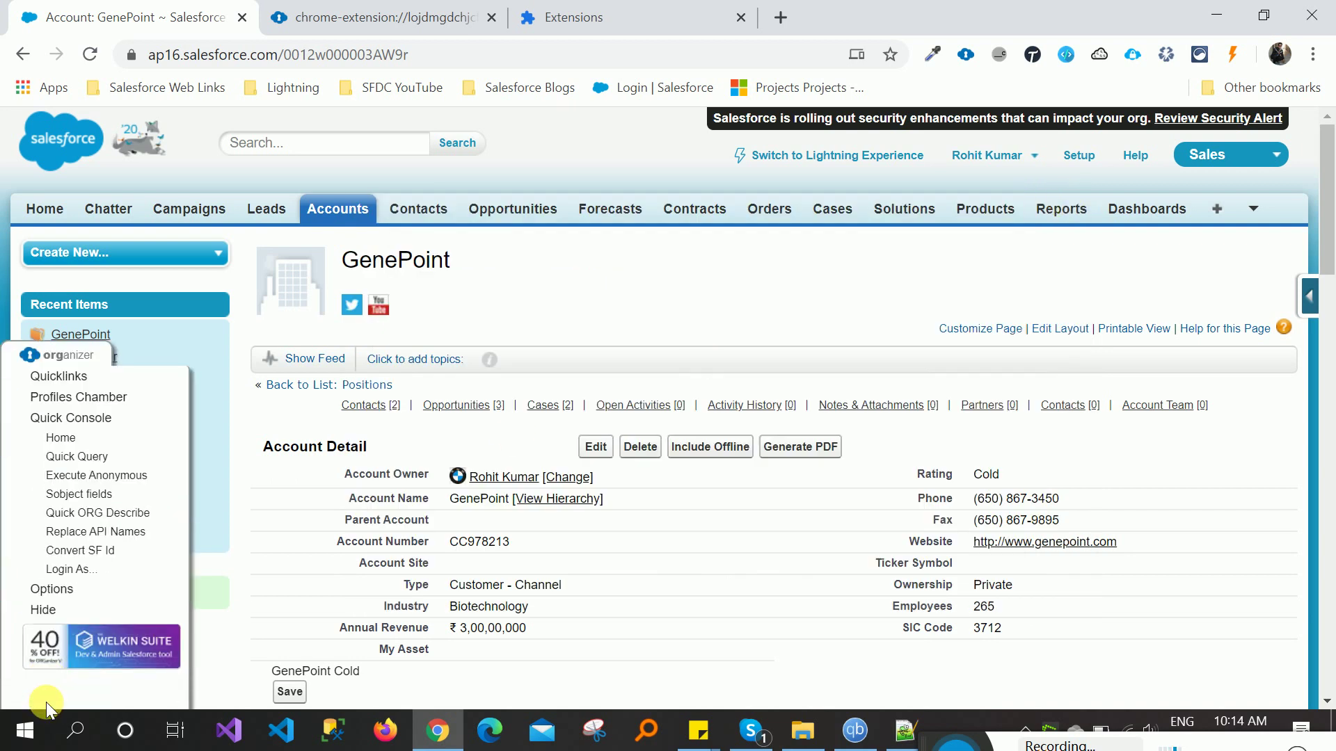
left_click(76, 440)
left_click(76, 581)
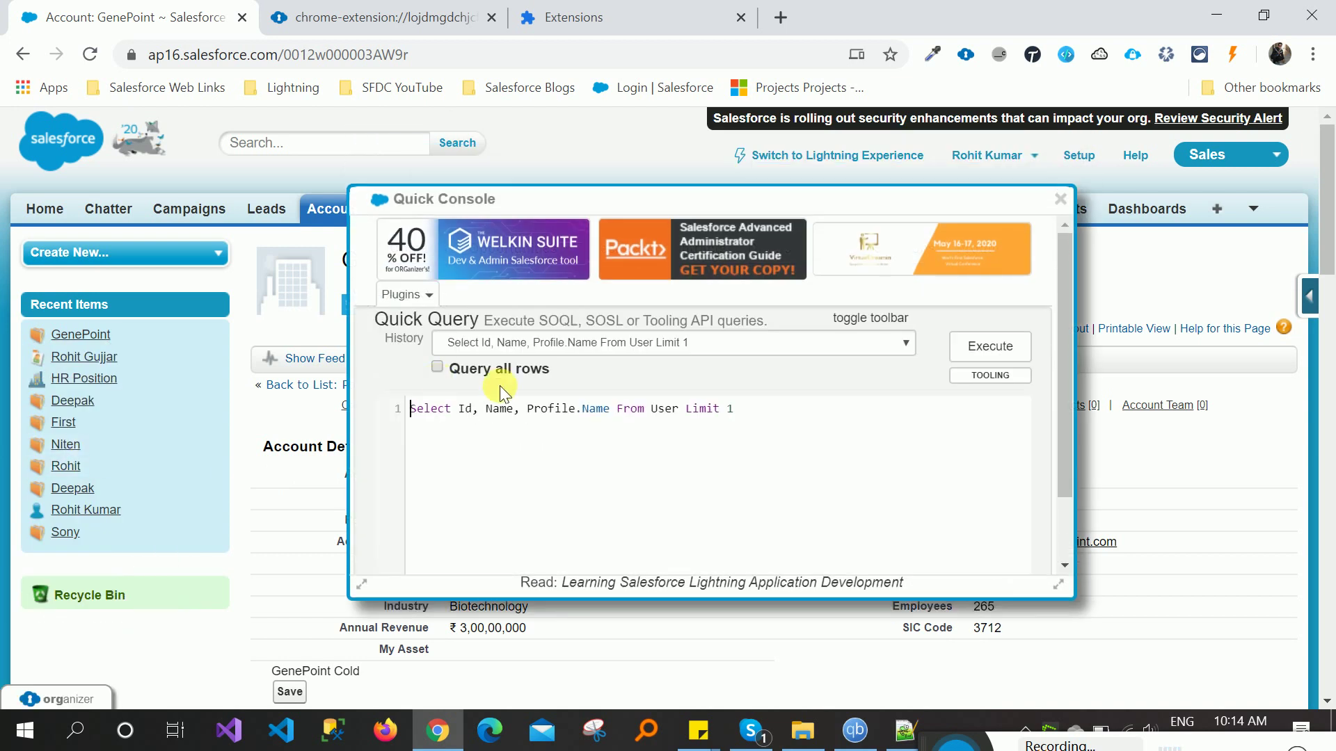
left_click_drag(889, 202, 894, 136)
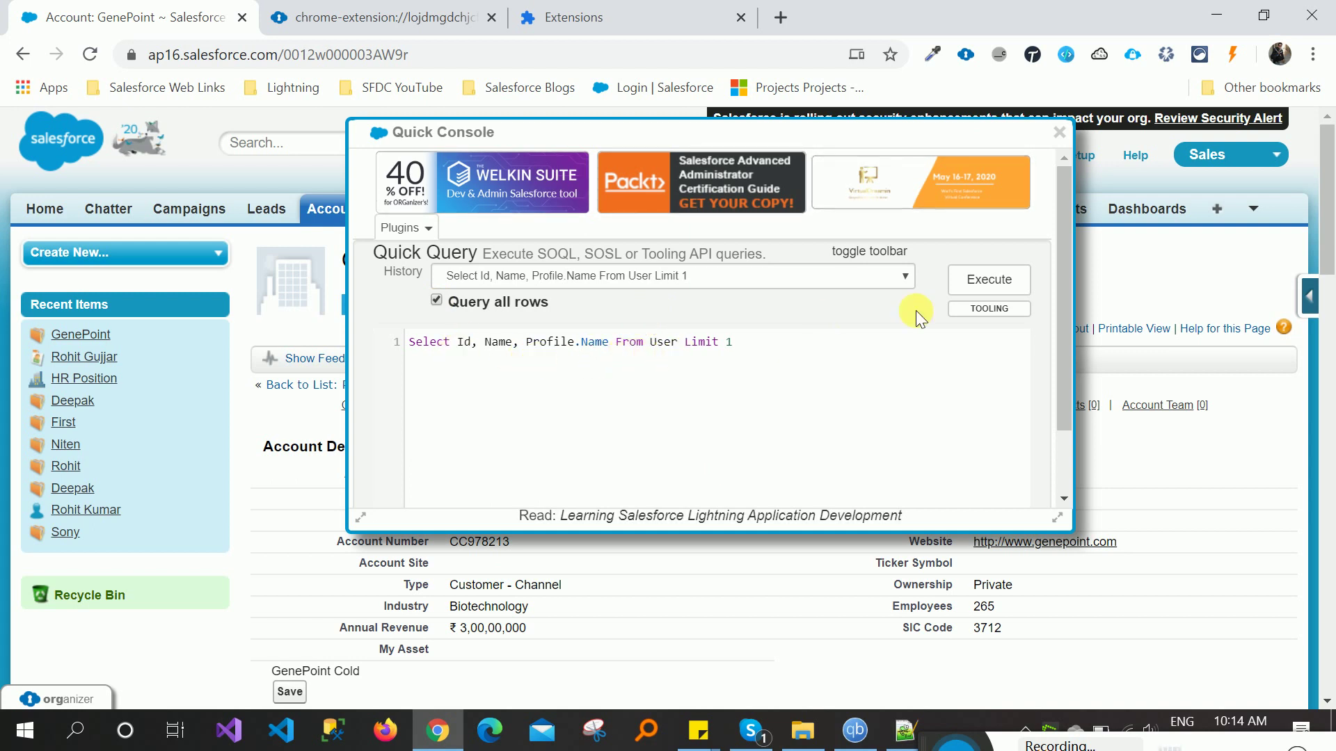
mouse_move(1058, 202)
left_mouse_down()
mouse_move(1058, 312)
mouse_move(1065, 223)
left_mouse_up()
left_click(968, 279)
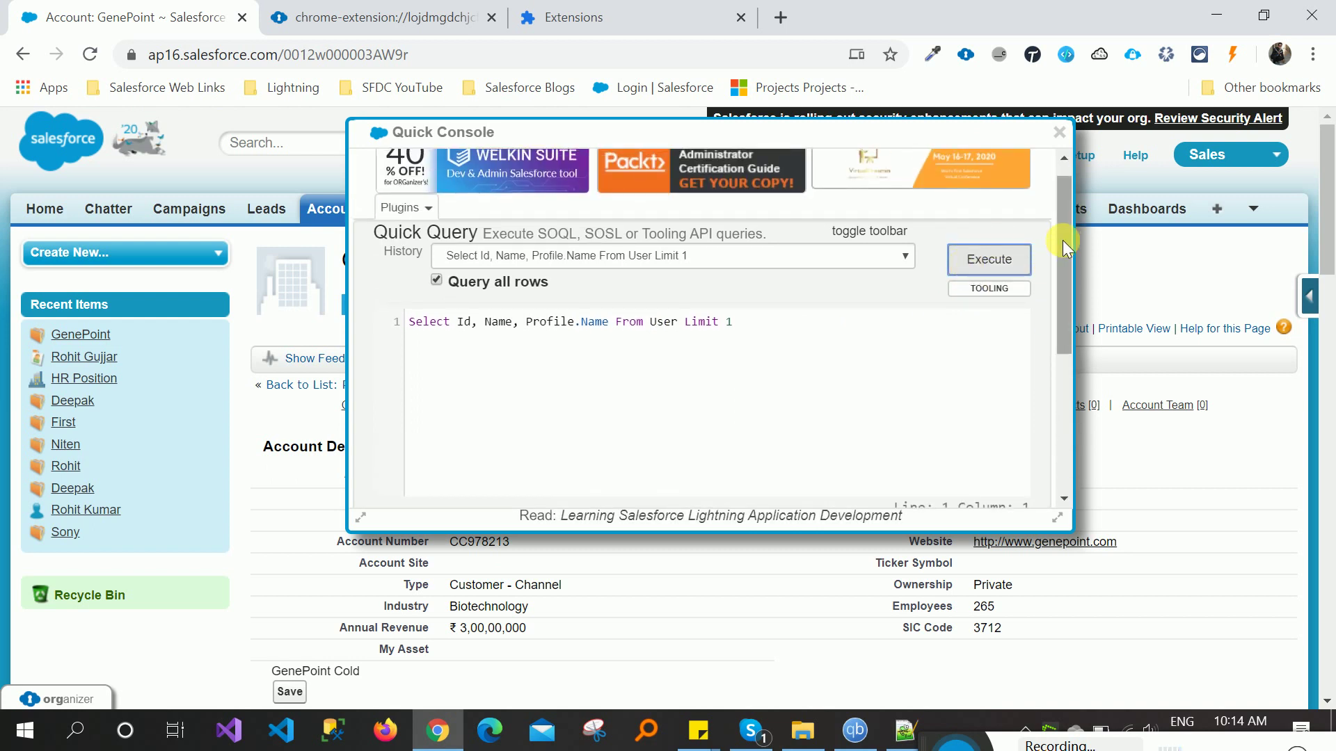
left_click_drag(1063, 306, 1065, 473)
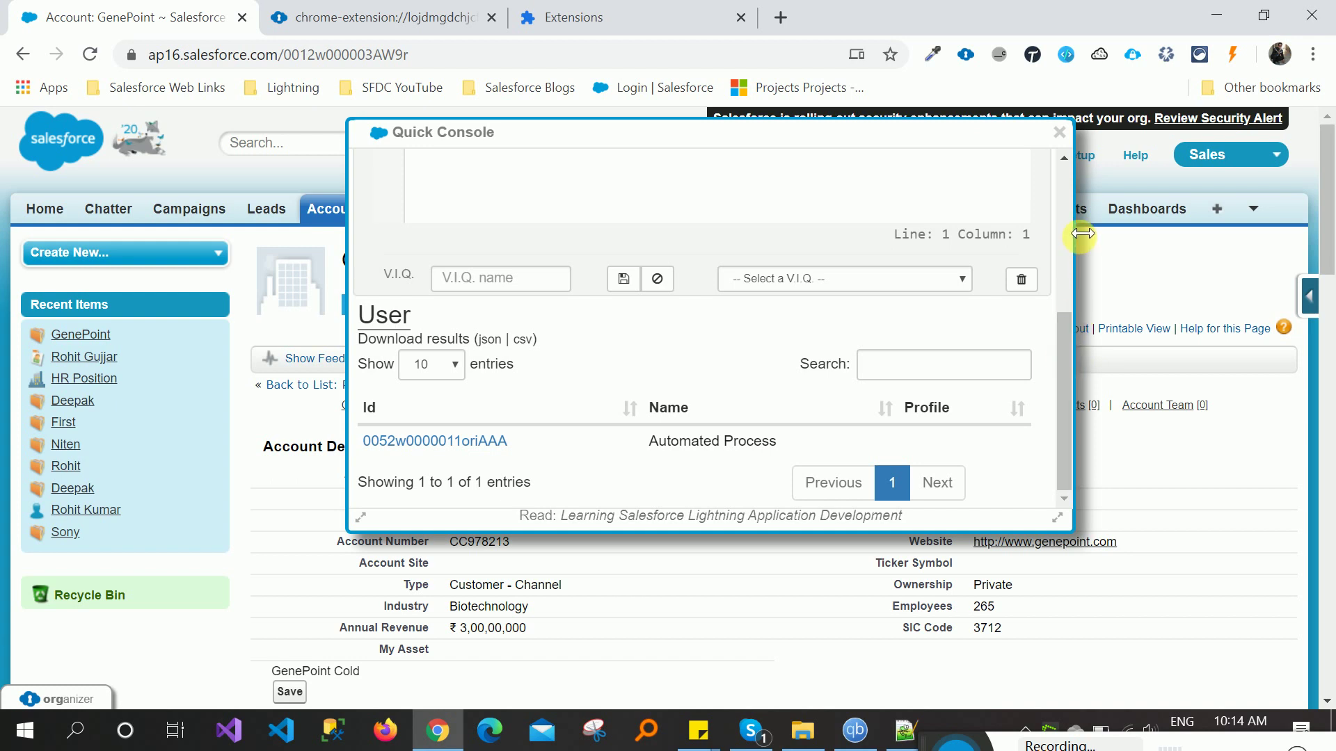
left_click_drag(1059, 323, 1063, 202)
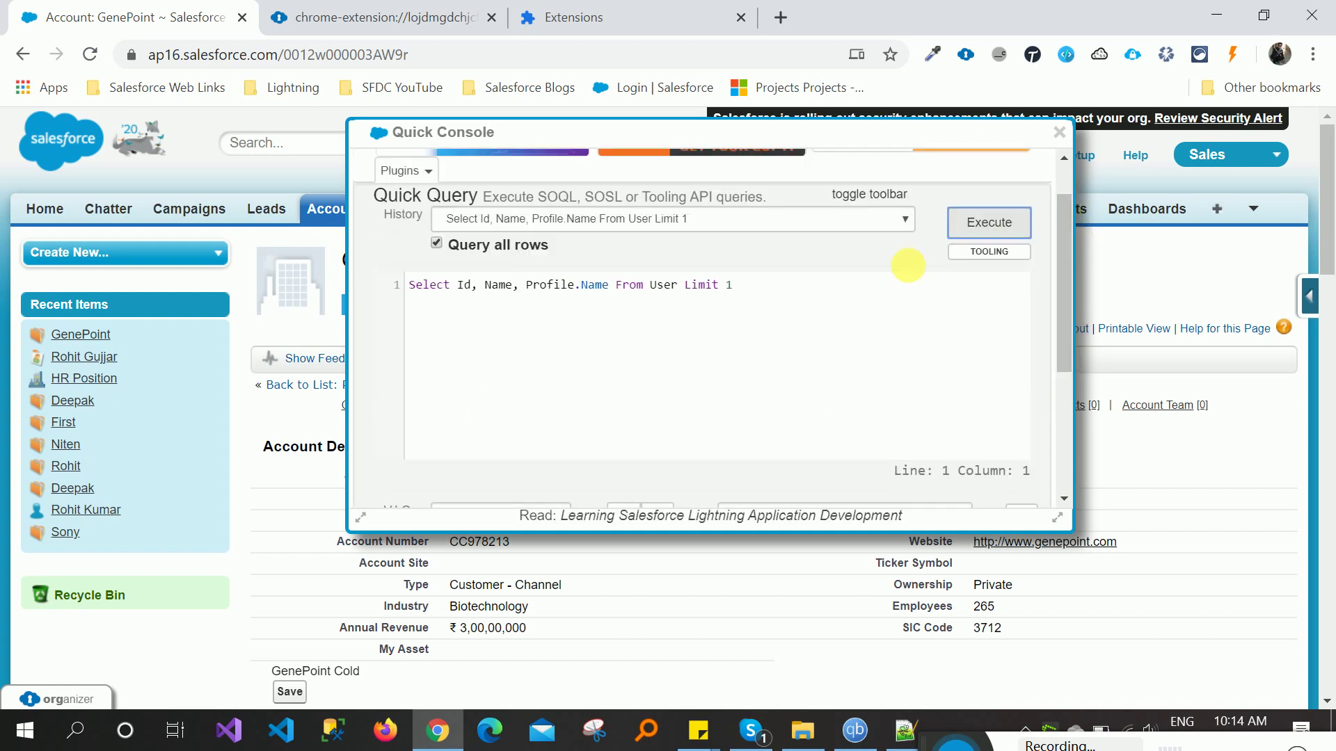
- Change the query limit to 5, rerun it to list five users, and close the console
left_click(774, 290)
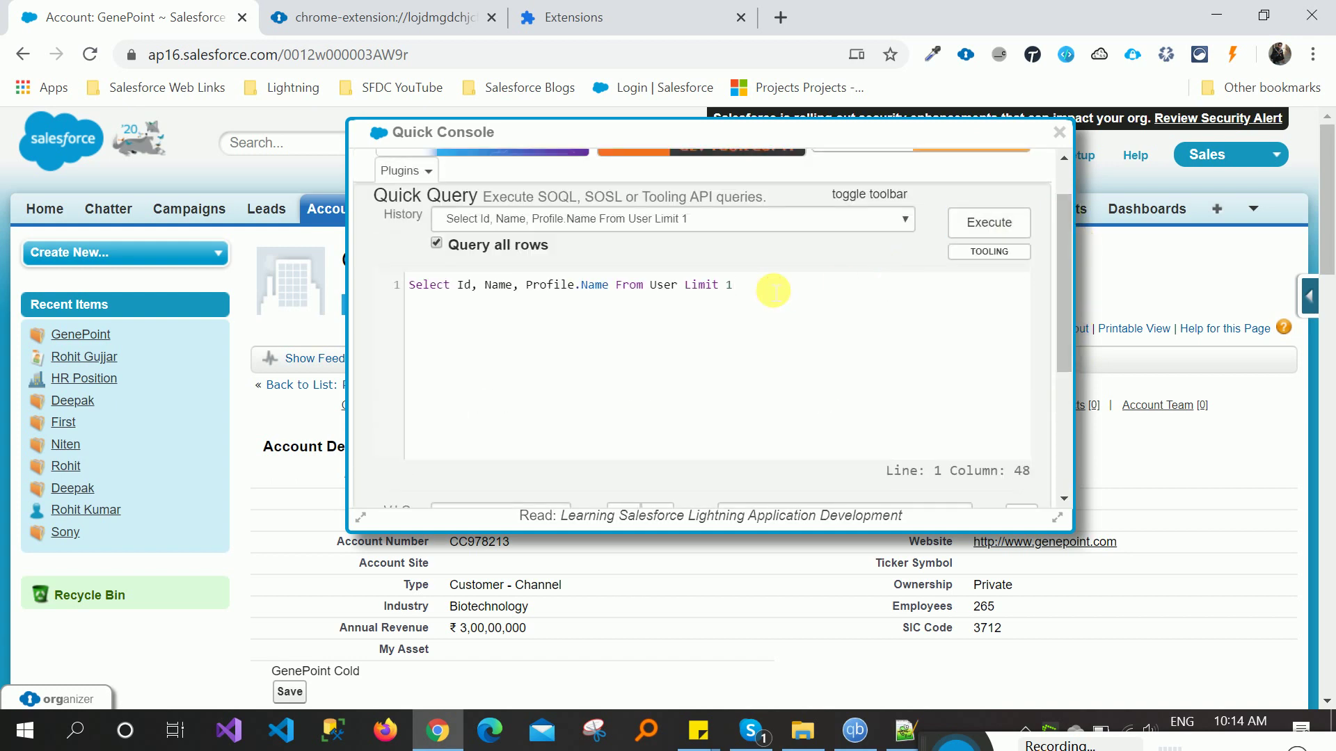
type("5")
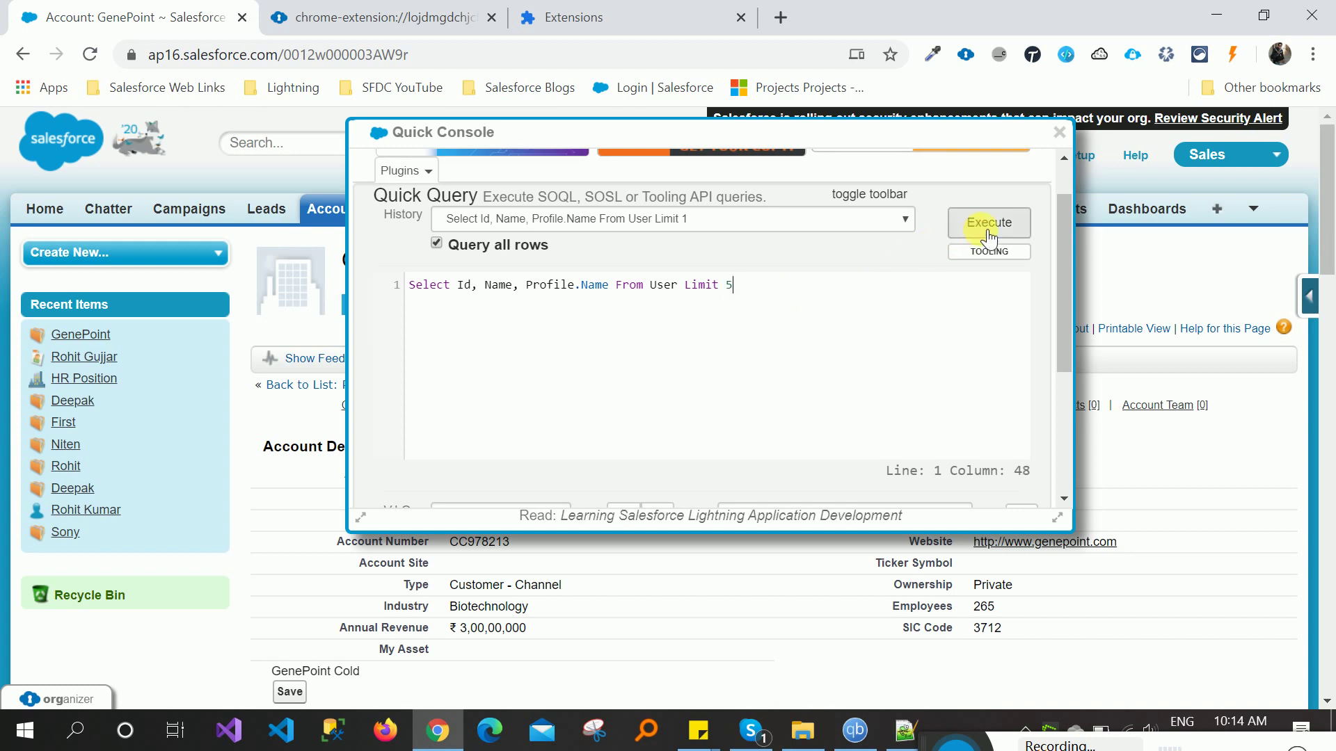
left_click(987, 232)
left_click_drag(1063, 235, 1059, 419)
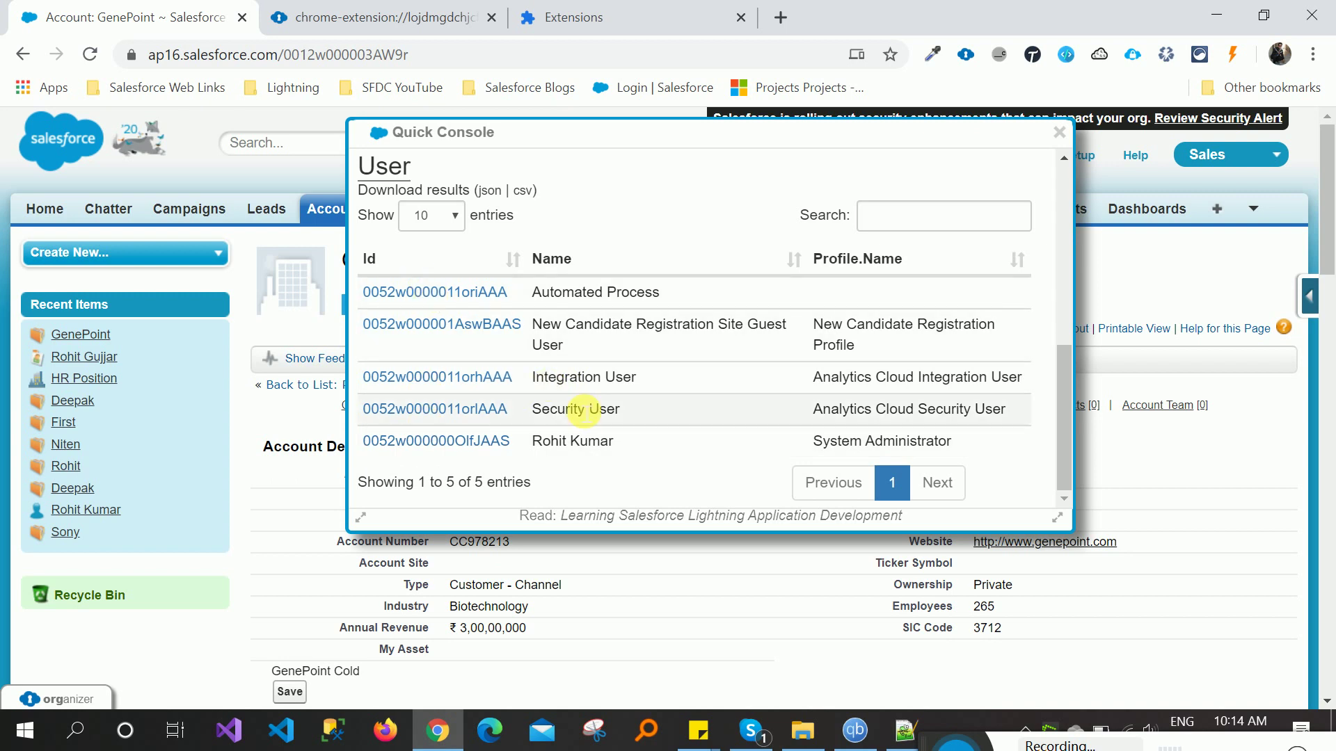
scroll(1057, 255, "up", 5)
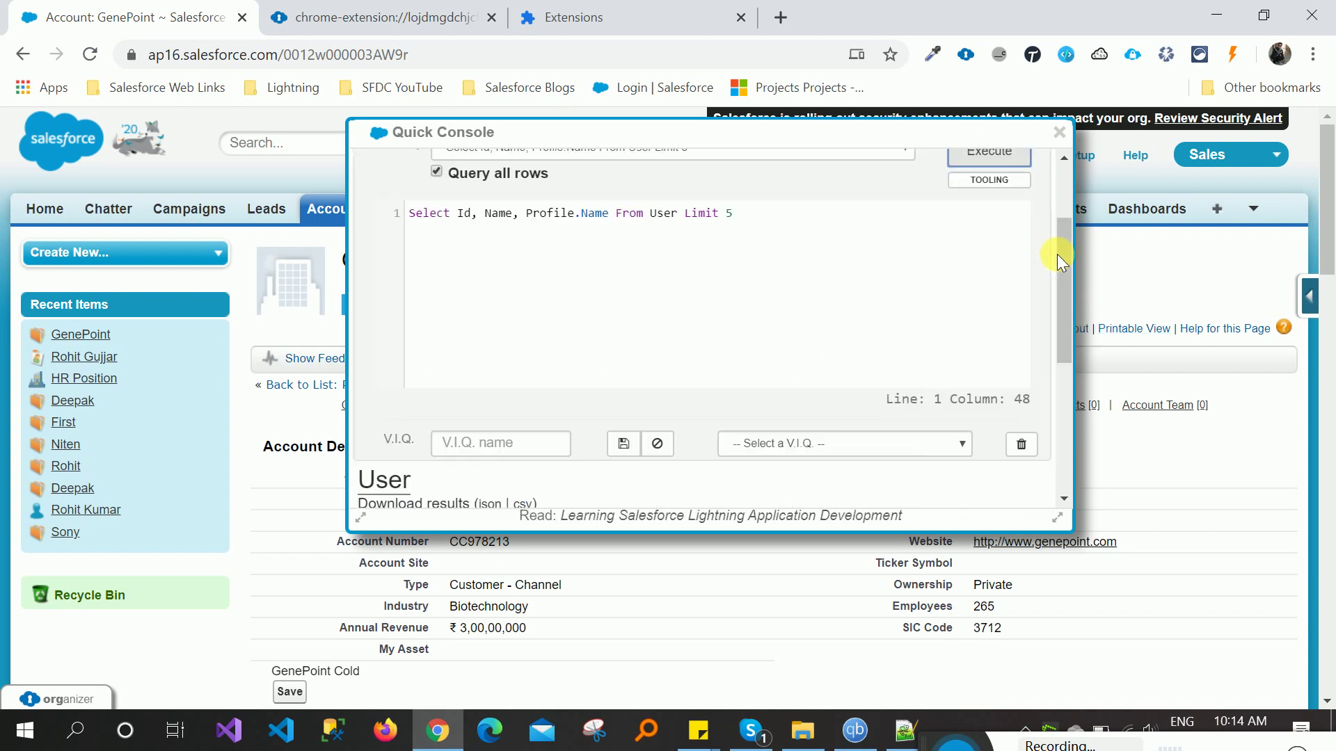
left_click(1059, 133)
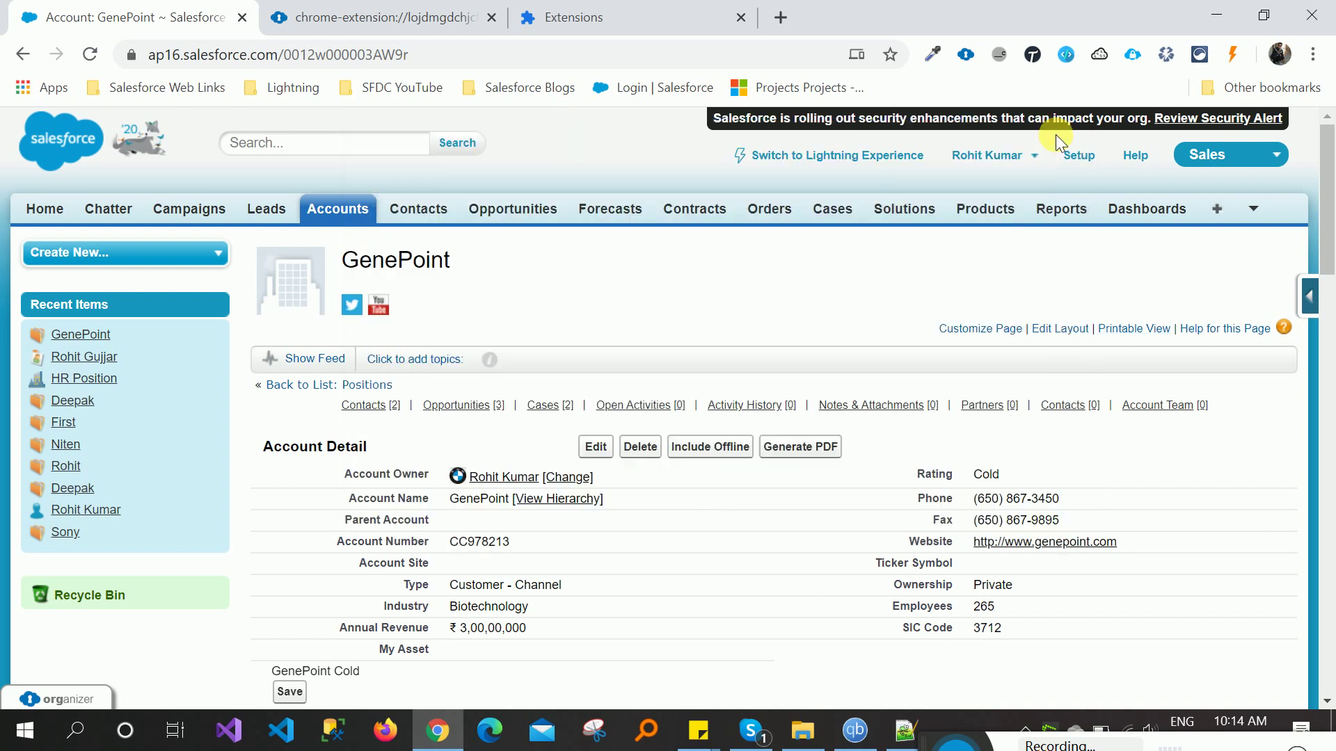
- Run System.debug('Hello World!') as anonymous Apex from ORGanizer's Execute Anonymous view
left_click(62, 696)
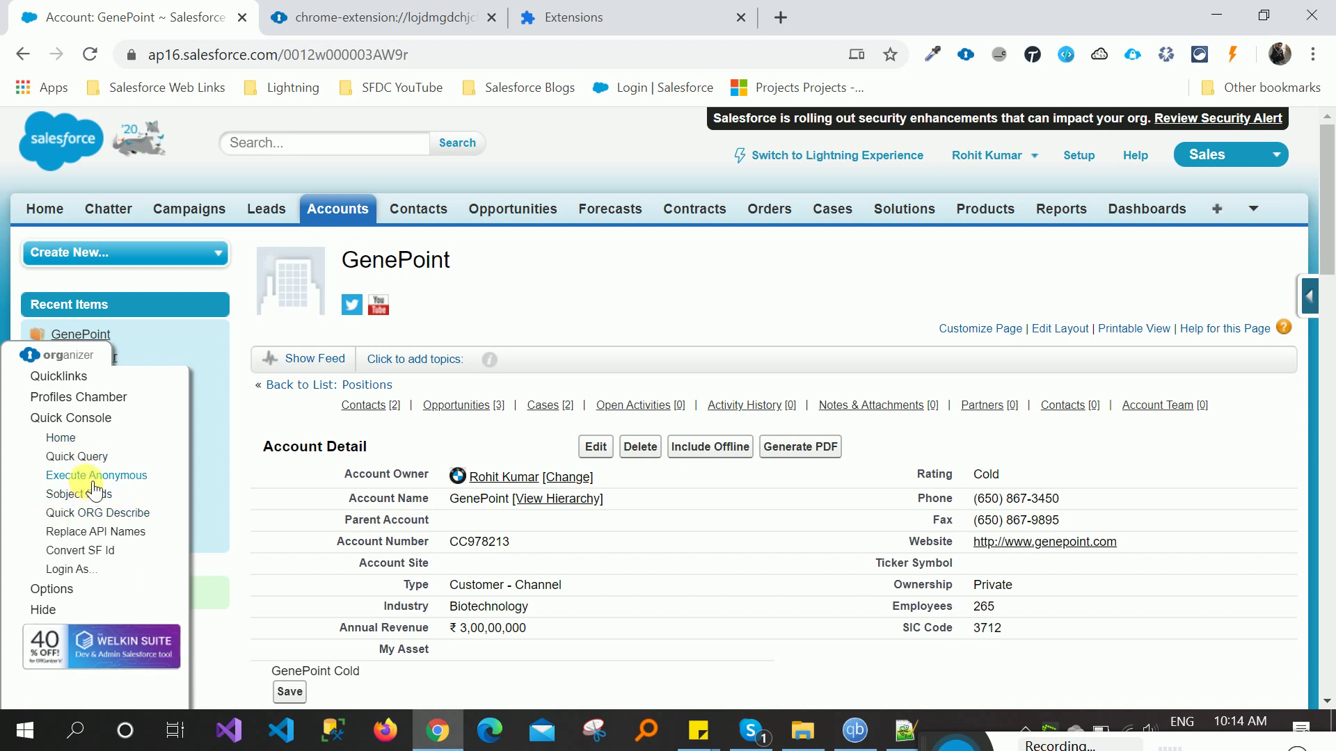
left_click(94, 477)
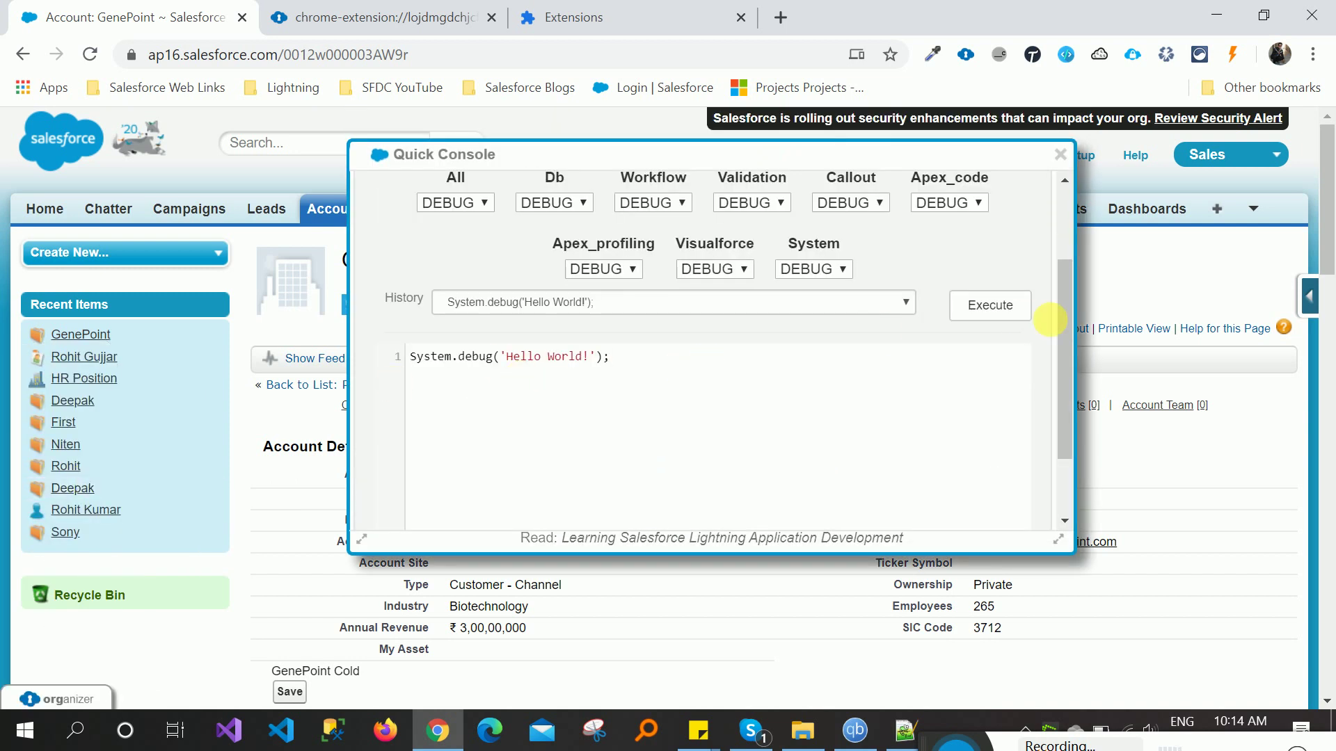
left_click(1008, 310)
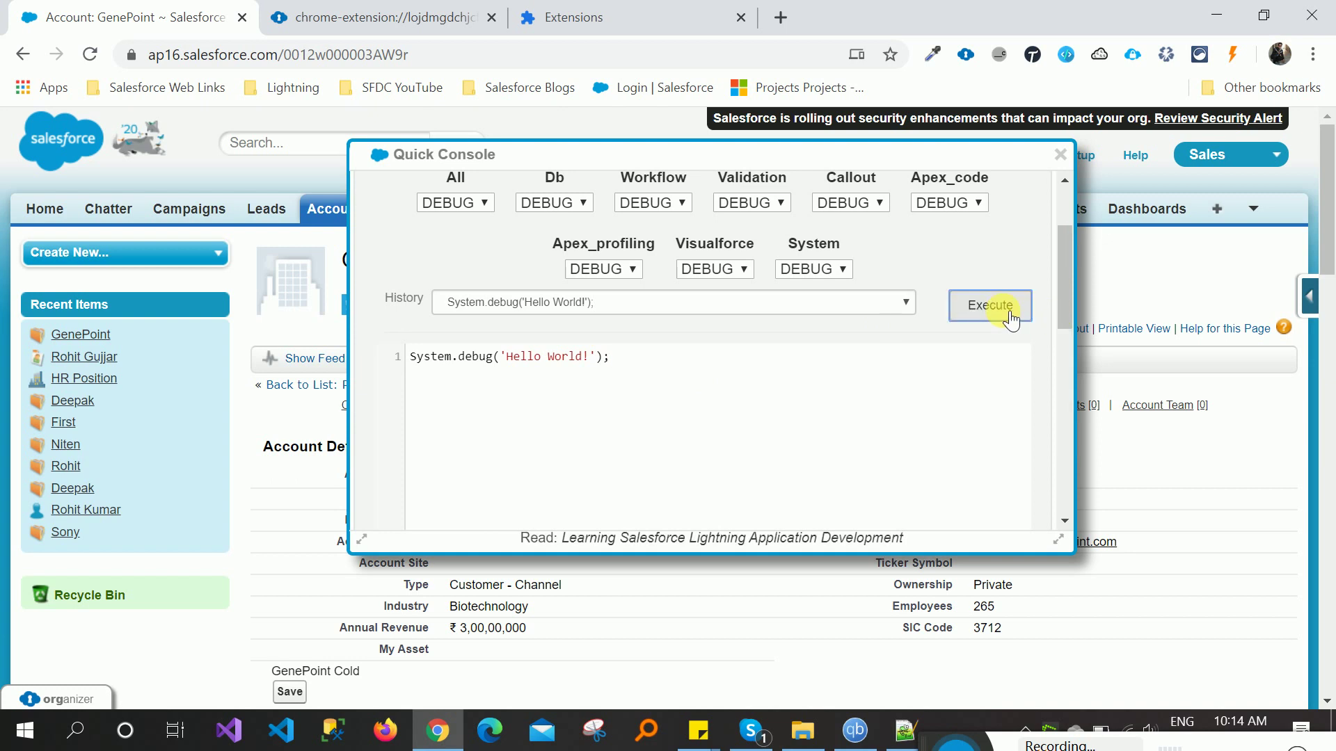
- Scroll through the execution log to the Hello World! debug line and EXECUTION_FINISHED
left_click_drag(1069, 259, 1035, 447)
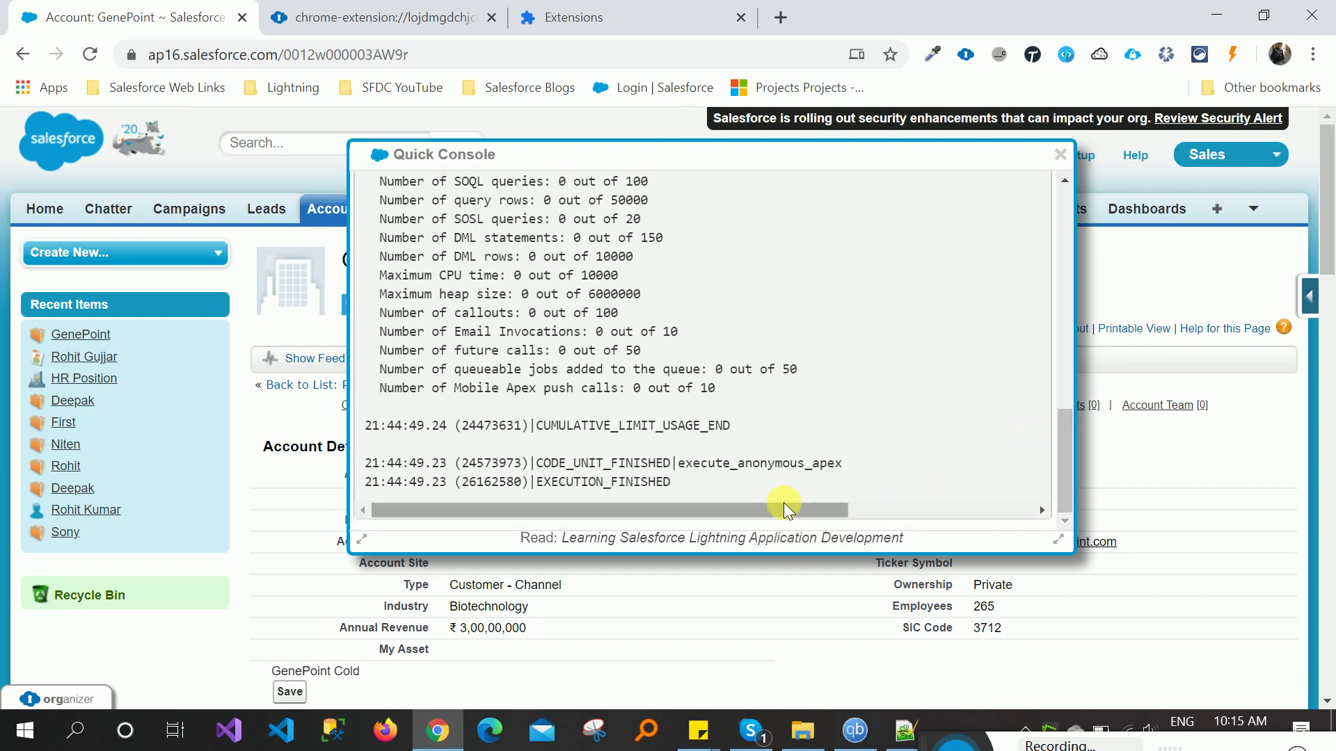
left_click_drag(783, 506, 1004, 498)
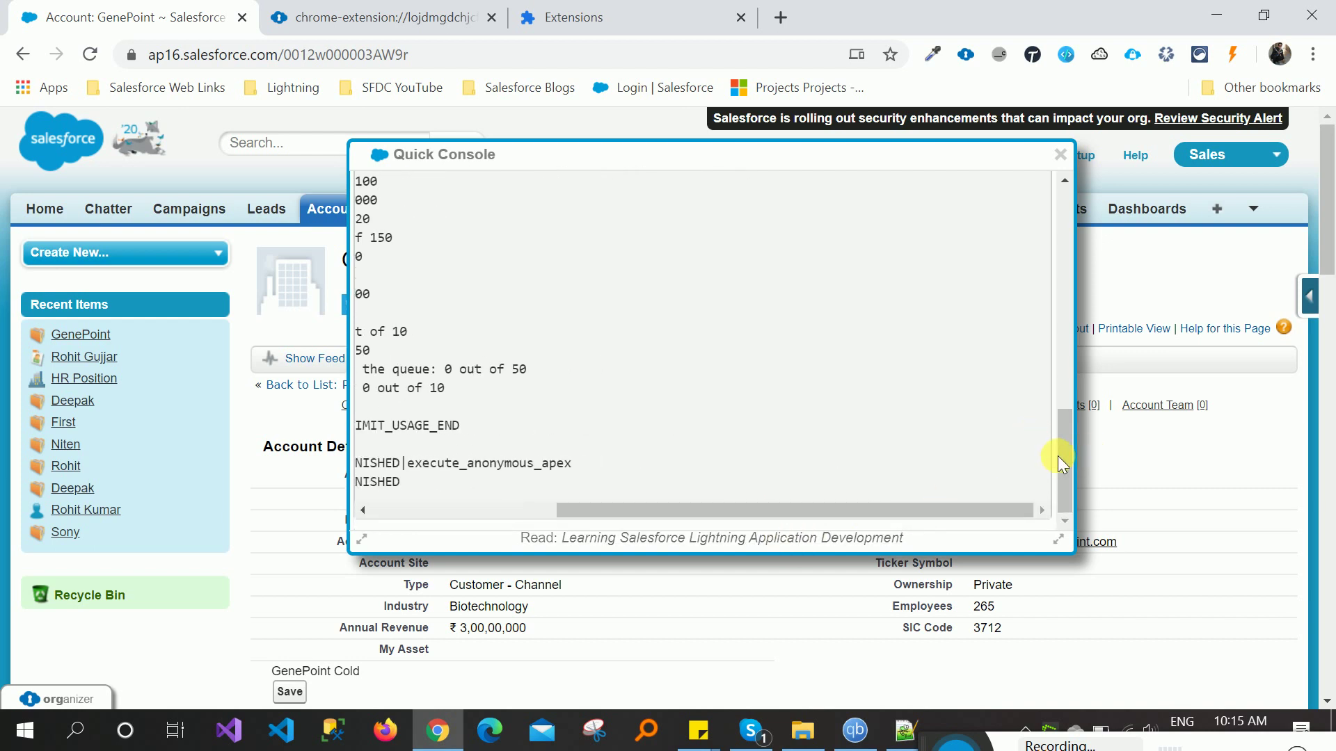
left_click_drag(1064, 438, 1073, 367)
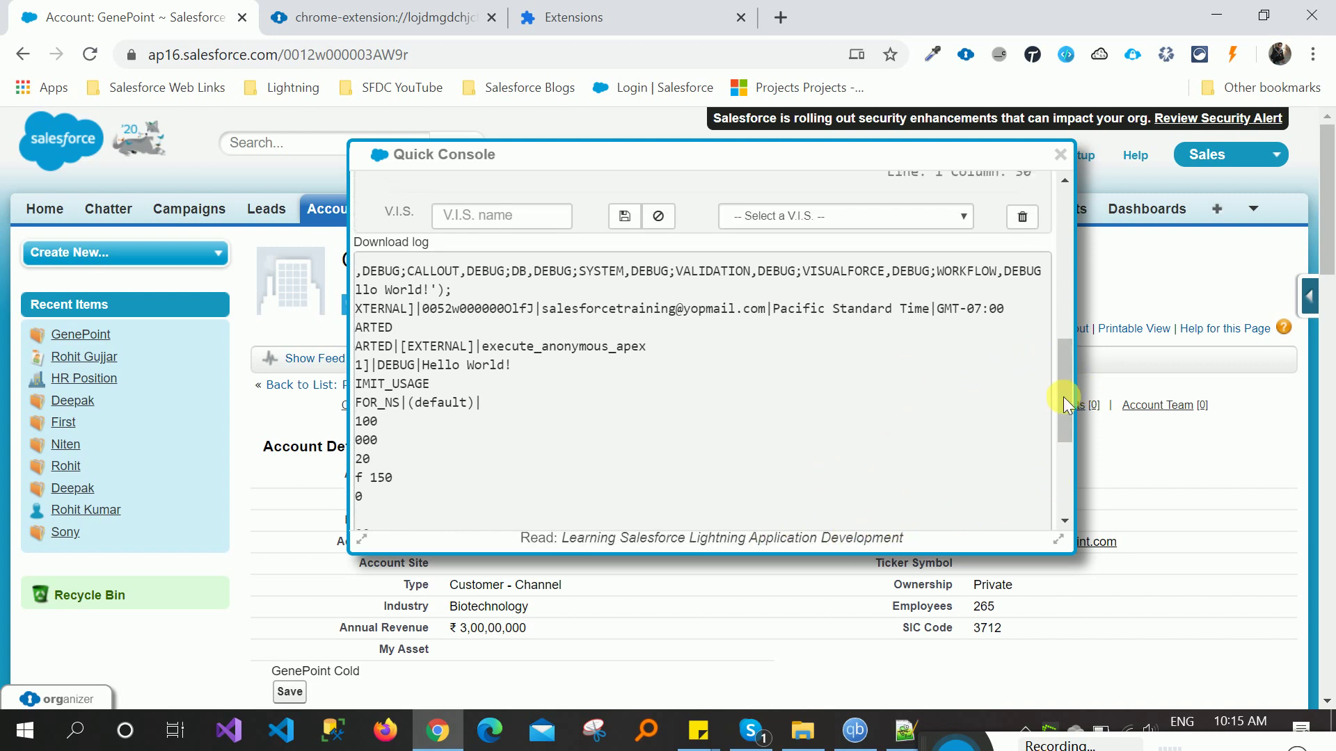
left_click_drag(1063, 392, 1057, 498)
left_click_drag(828, 506, 501, 550)
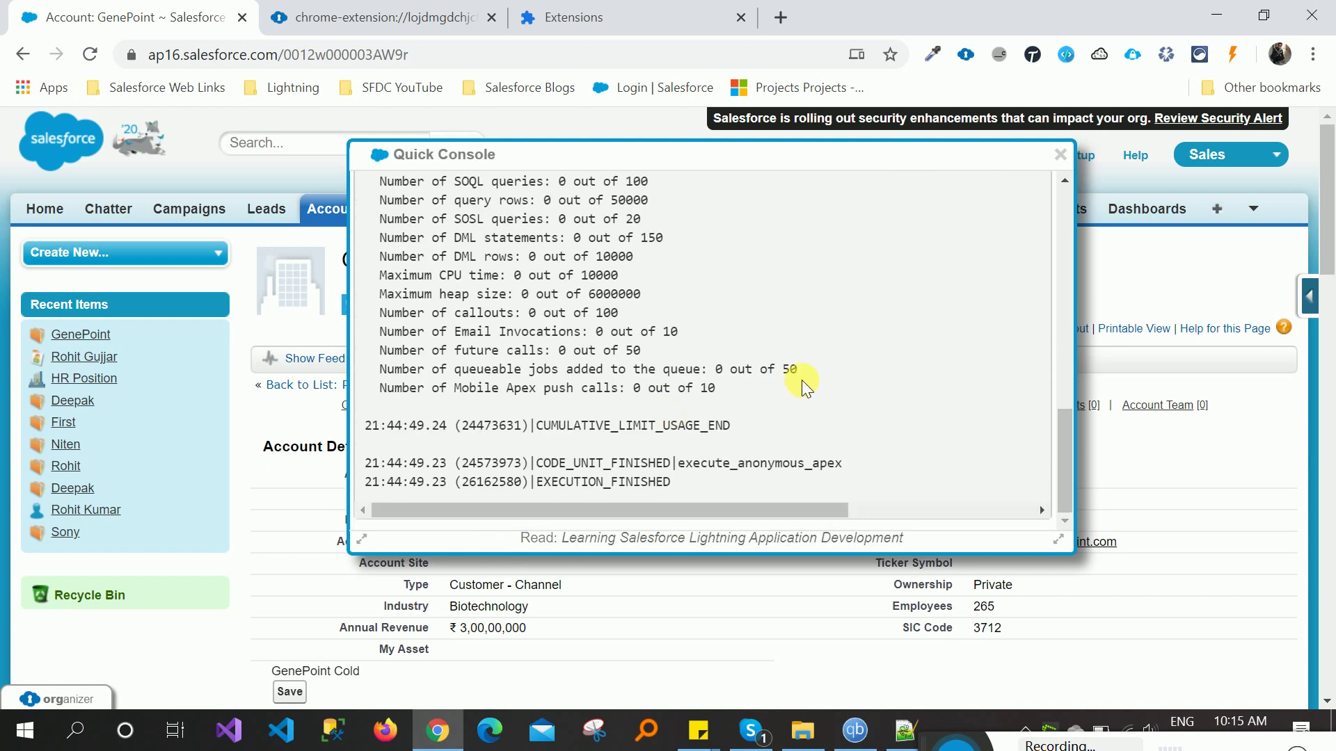
left_click_drag(1065, 458, 1066, 377)
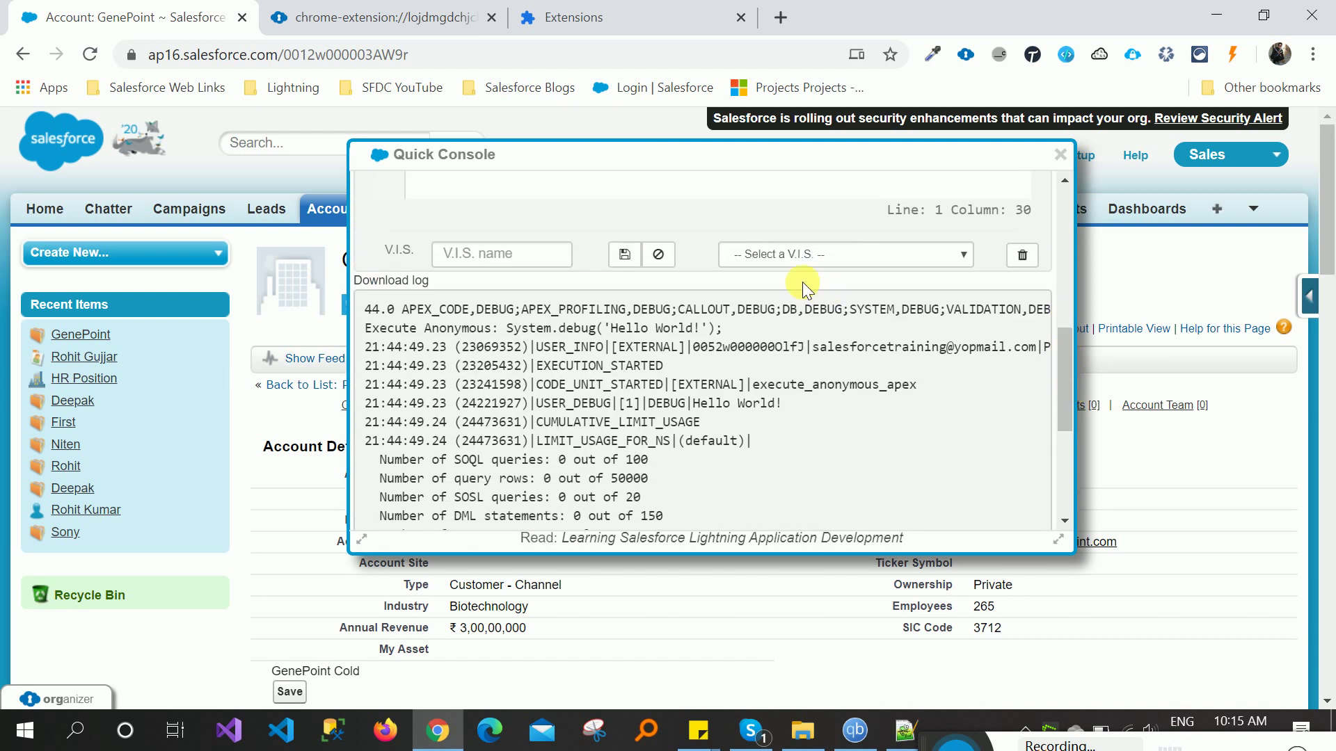